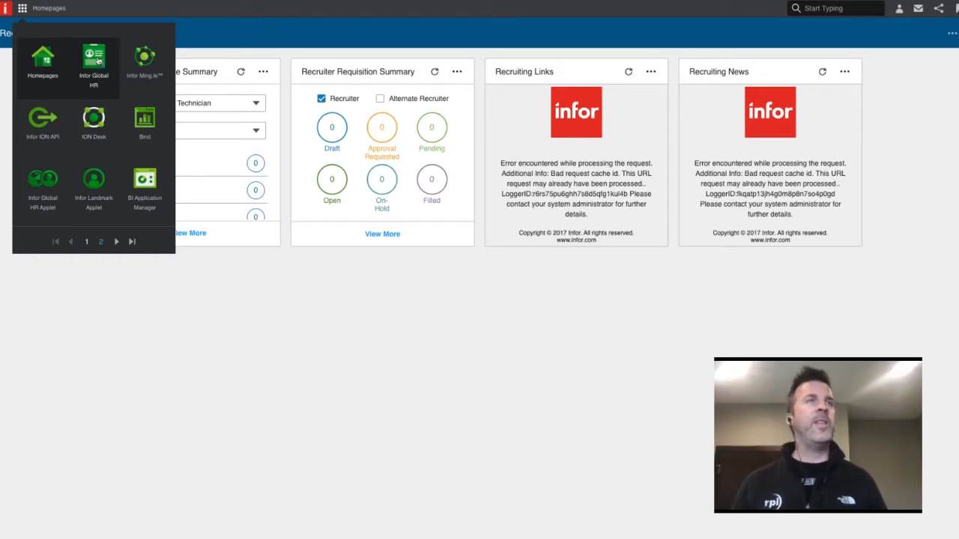
Open Infor Global HR, switch to the Administration Console role and open the database Replication Sets list
left_click(95, 61)
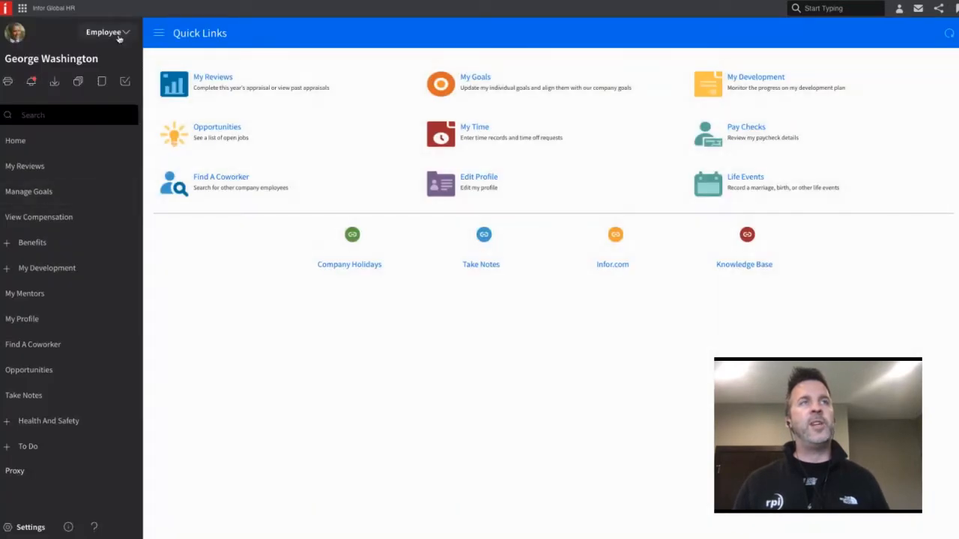
left_click(116, 35)
left_click(79, 93)
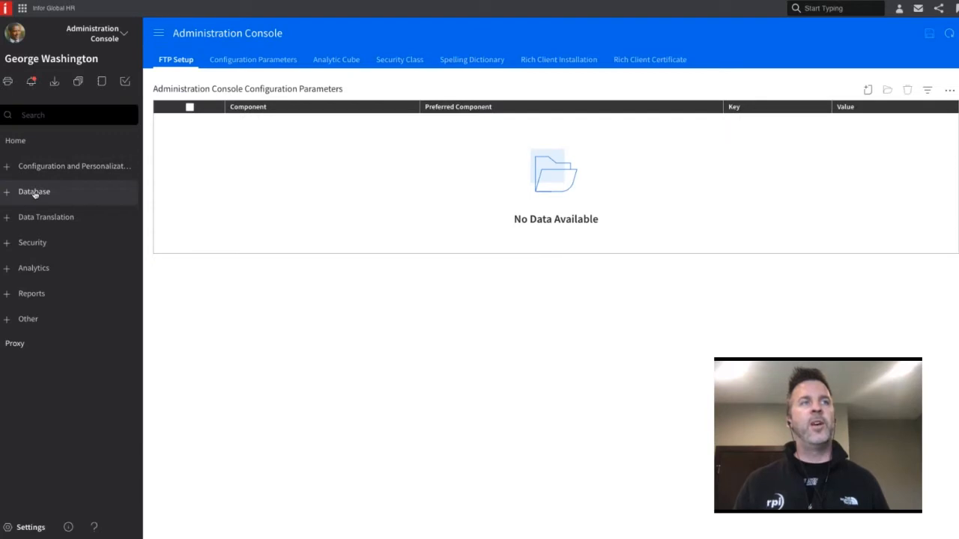
left_click(42, 192)
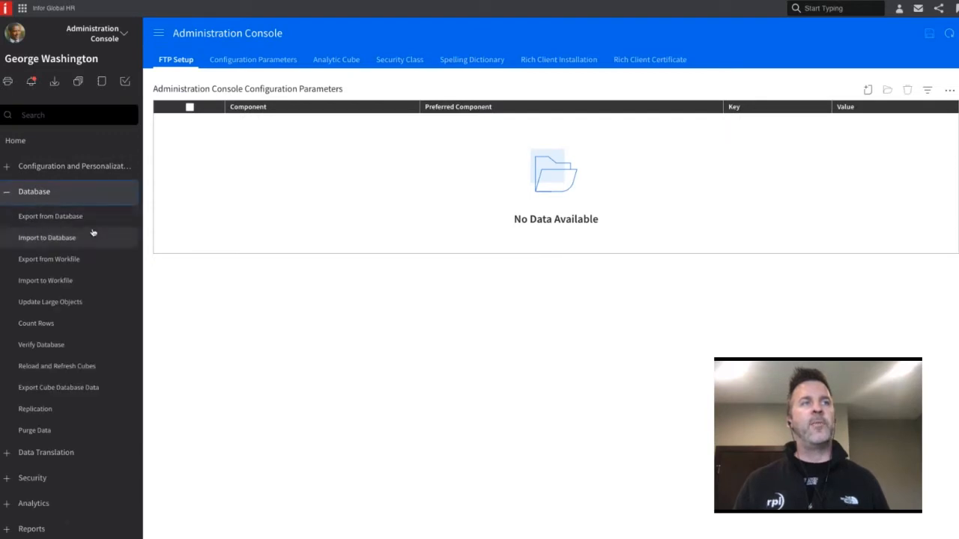
left_click(64, 414)
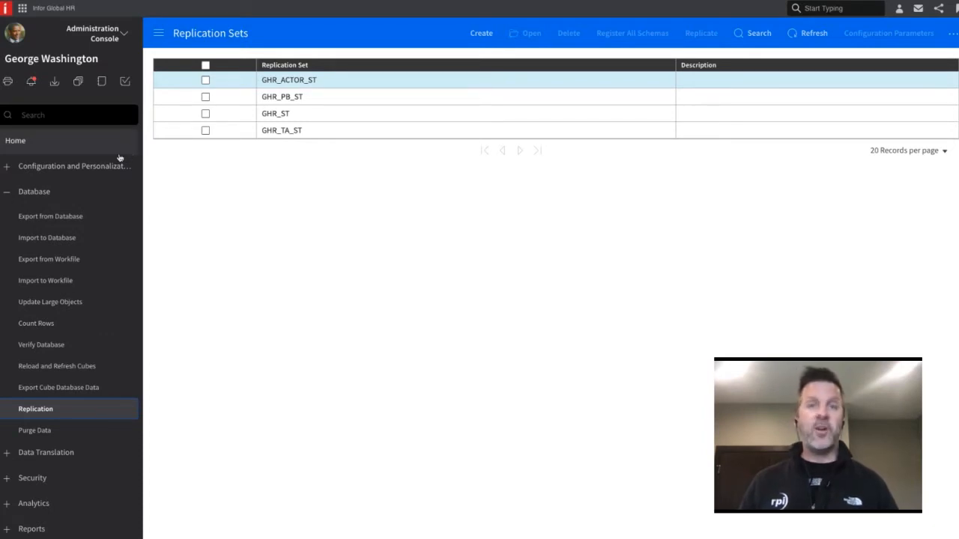
Switch to the Async Administrator role and open the ION Out Queue requests
left_click(109, 36)
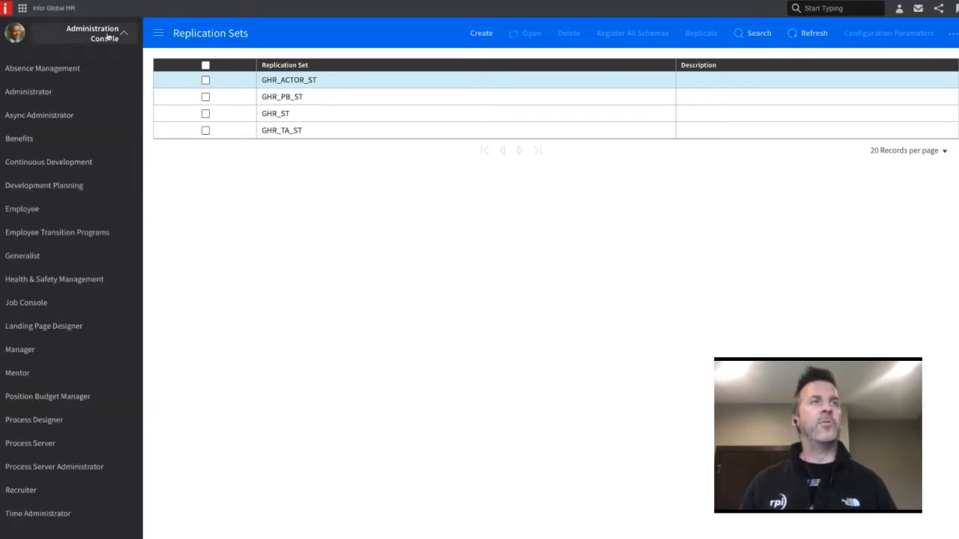
left_click(70, 114)
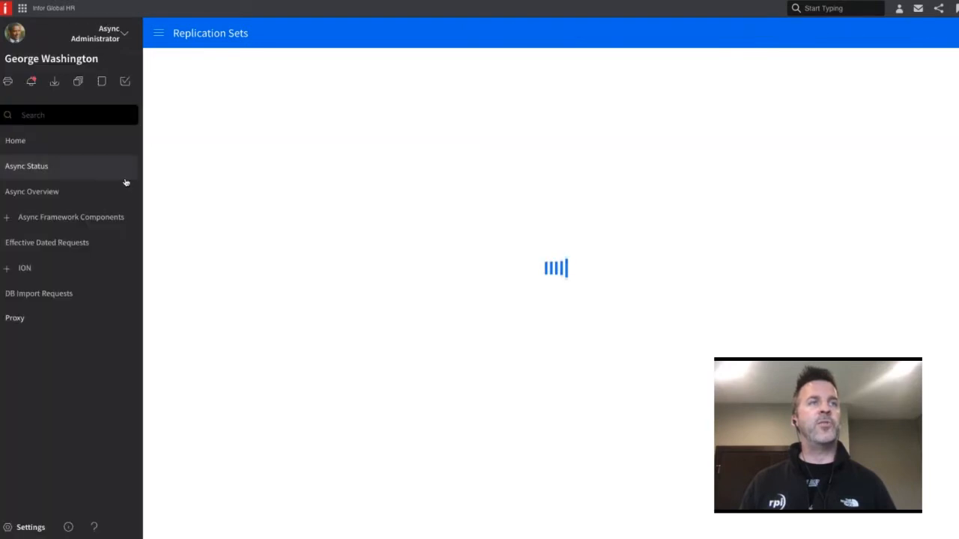
left_click(42, 267)
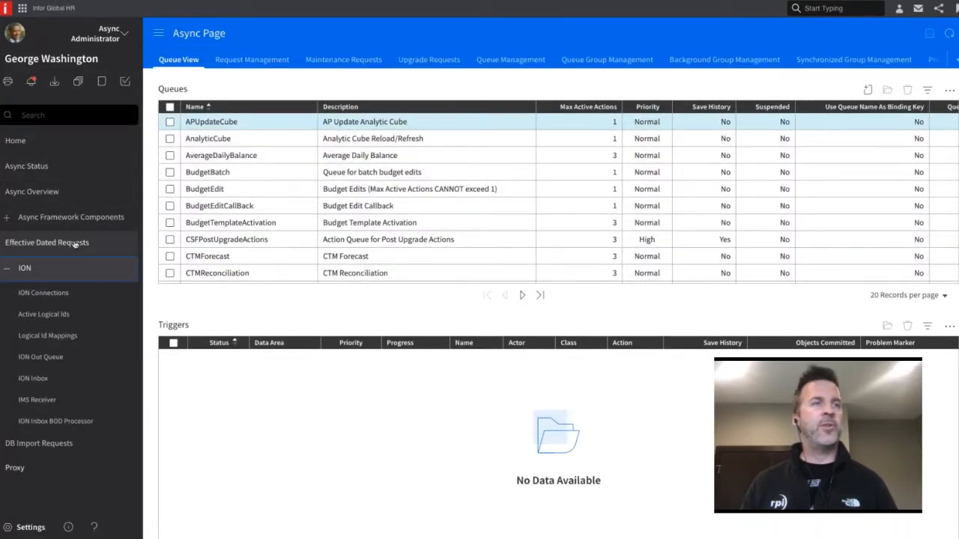
left_click(47, 357)
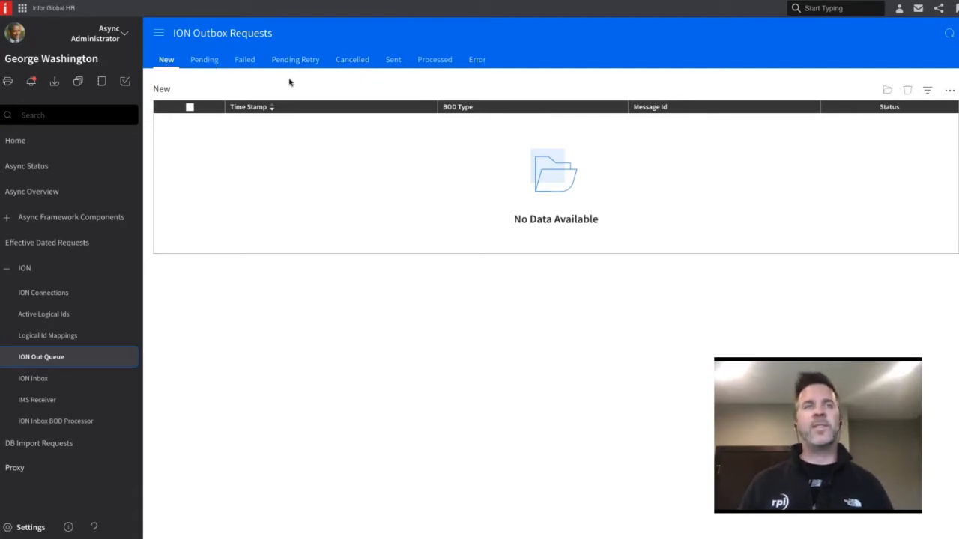
Review the Pending, Failed, Pending Retry and Cancelled ION outbox requests, and check the bulk actions offered for failed requests
left_click(196, 63)
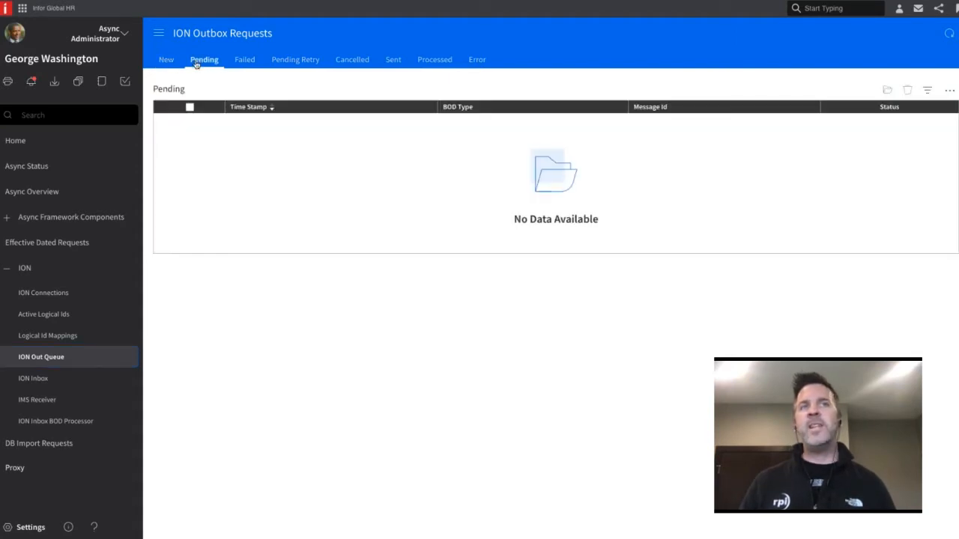
left_click(252, 60)
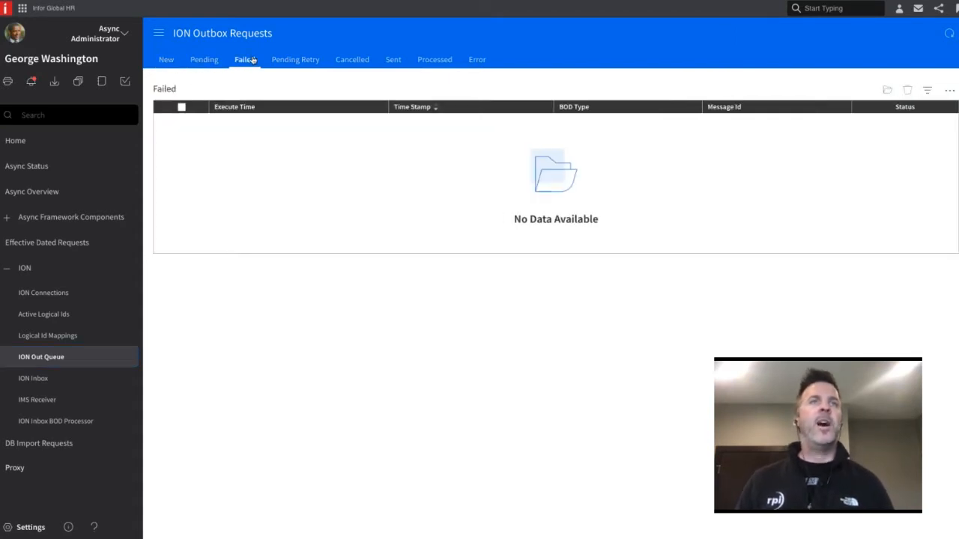
left_click(295, 65)
left_click(349, 64)
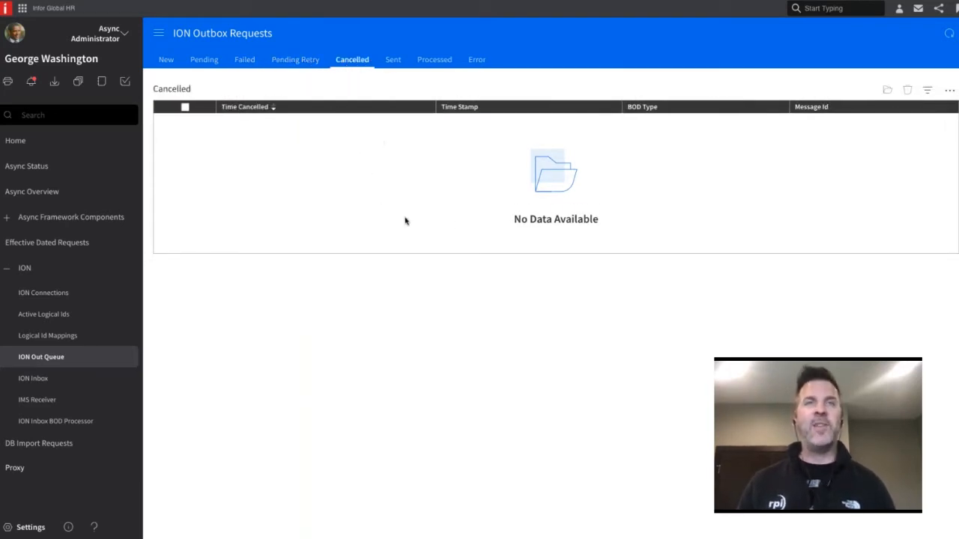
left_click(246, 65)
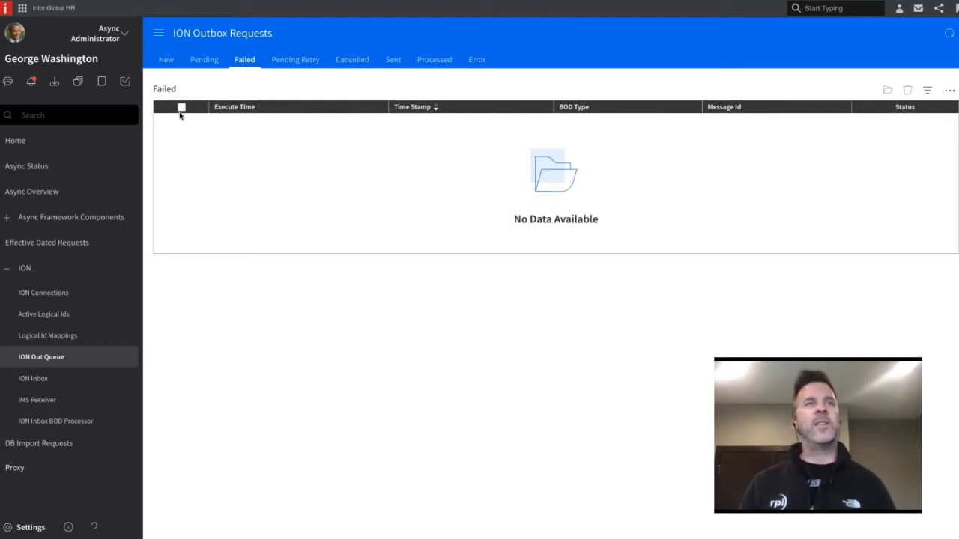
left_click(949, 91)
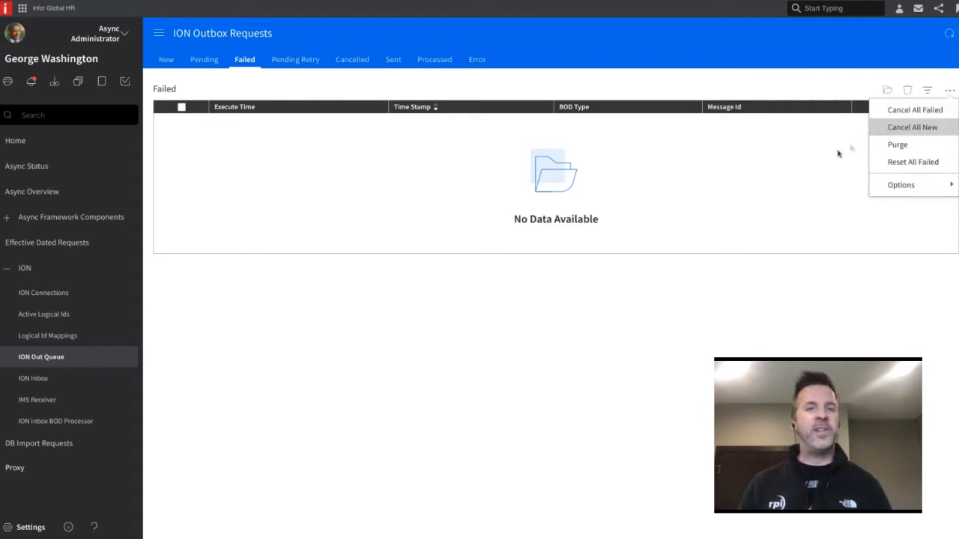
left_click(795, 176)
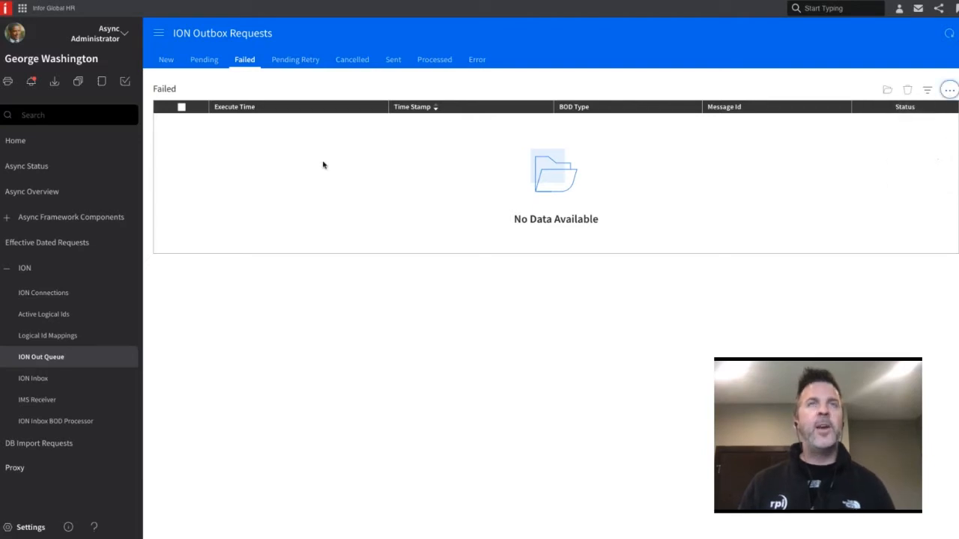
Recheck the Cancelled, Failed and Pending Retry lists of the ION outbox requests for outstanding entries
left_click(352, 62)
left_click(245, 65)
left_click(284, 63)
left_click(248, 65)
left_click(285, 62)
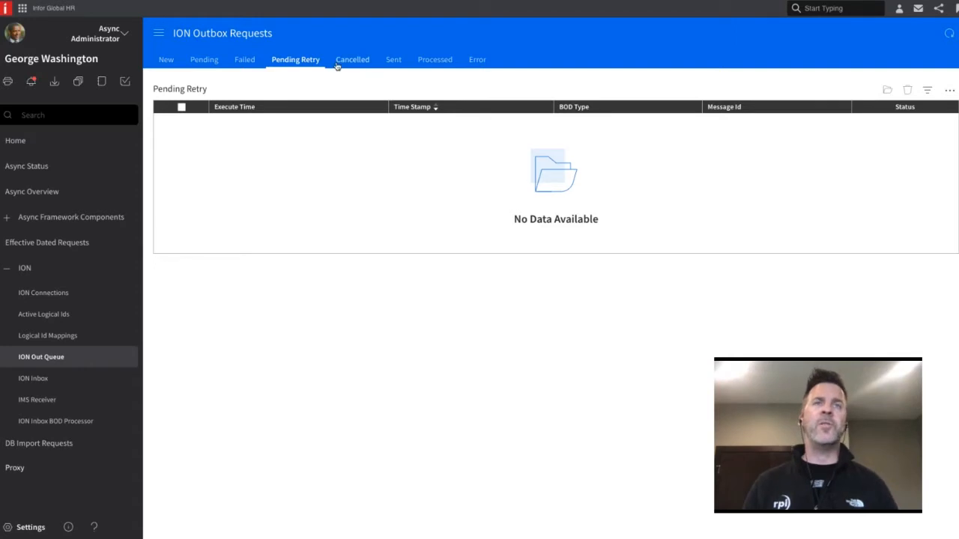
left_click(341, 63)
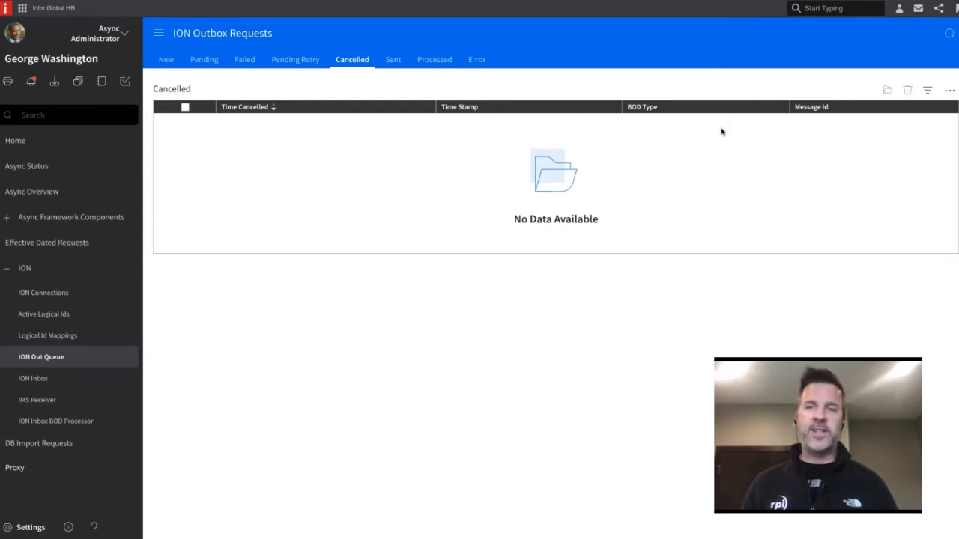
left_click(244, 61)
left_click(293, 63)
left_click(349, 63)
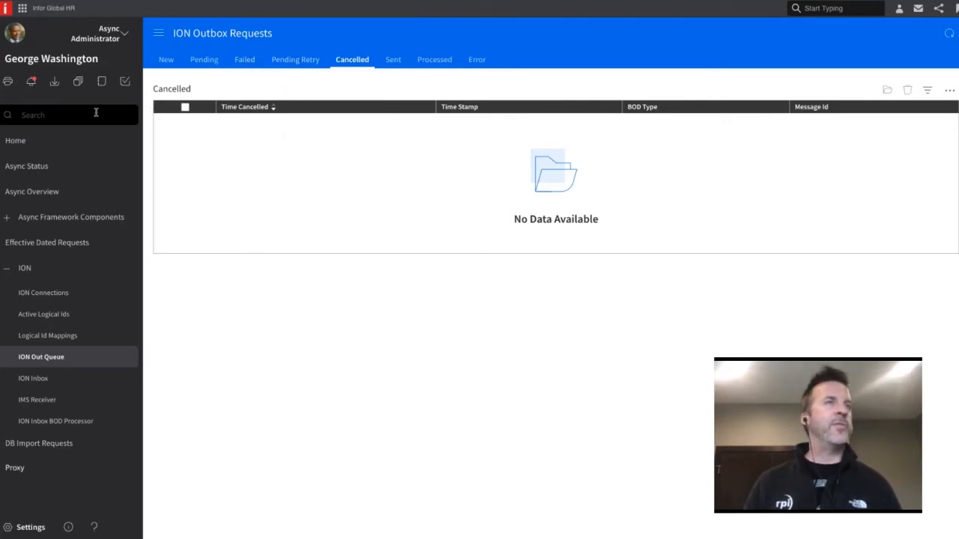
Return to the Administration Console role and reopen the Replication Sets list under Database
left_click(123, 34)
left_click(84, 93)
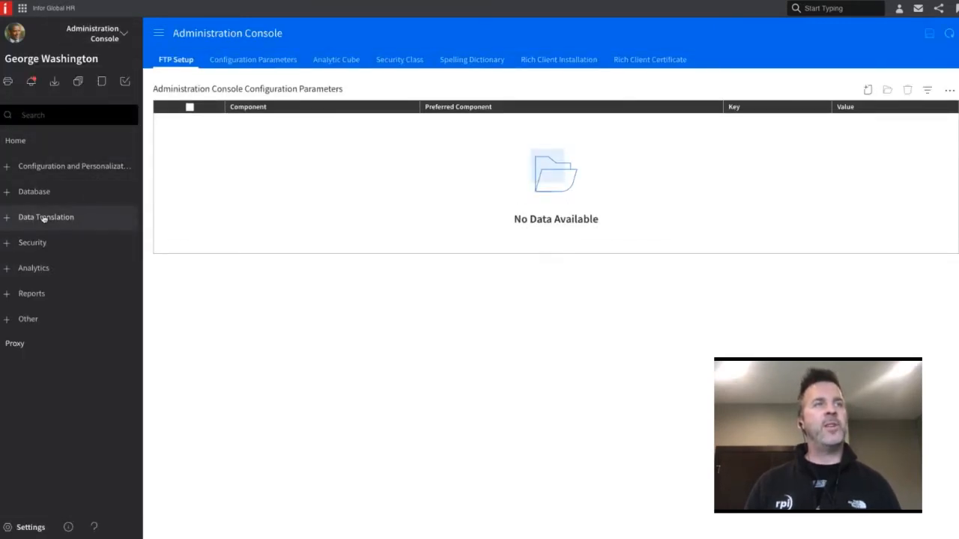
left_click(37, 193)
left_click(49, 409)
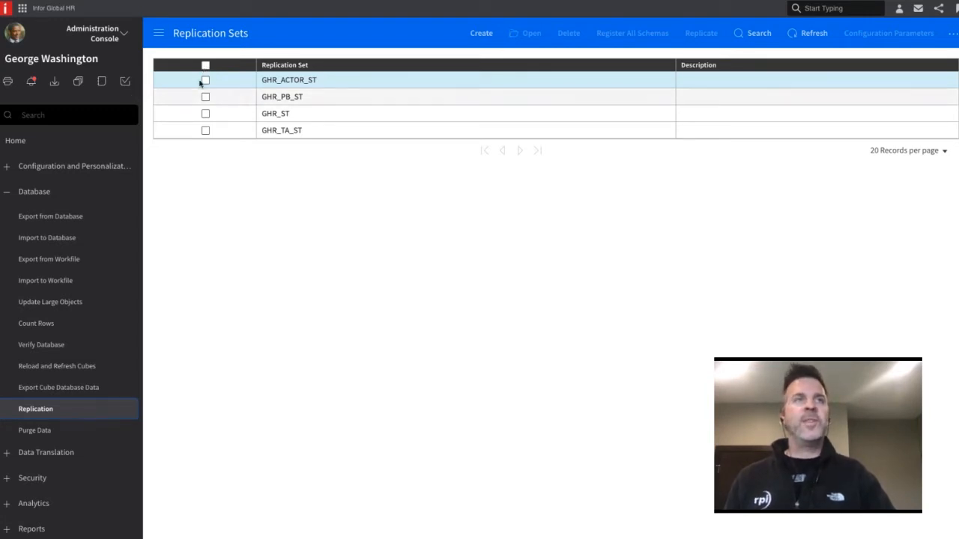
Reset GHR_ACTOR_ST, GHR_PB_ST, GHR_ST and GHR_TA_ST together, accepting the reset for all of them
left_click(205, 65)
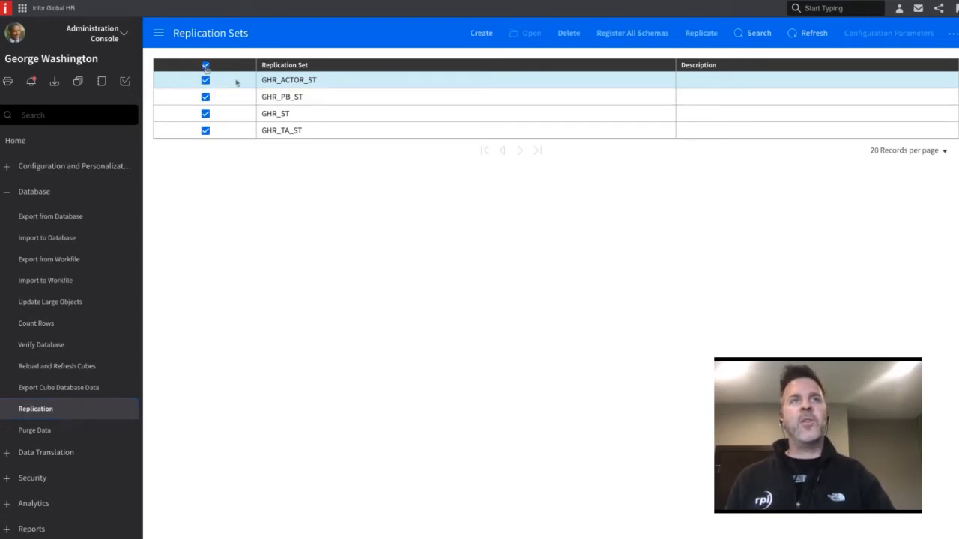
right_click(294, 95)
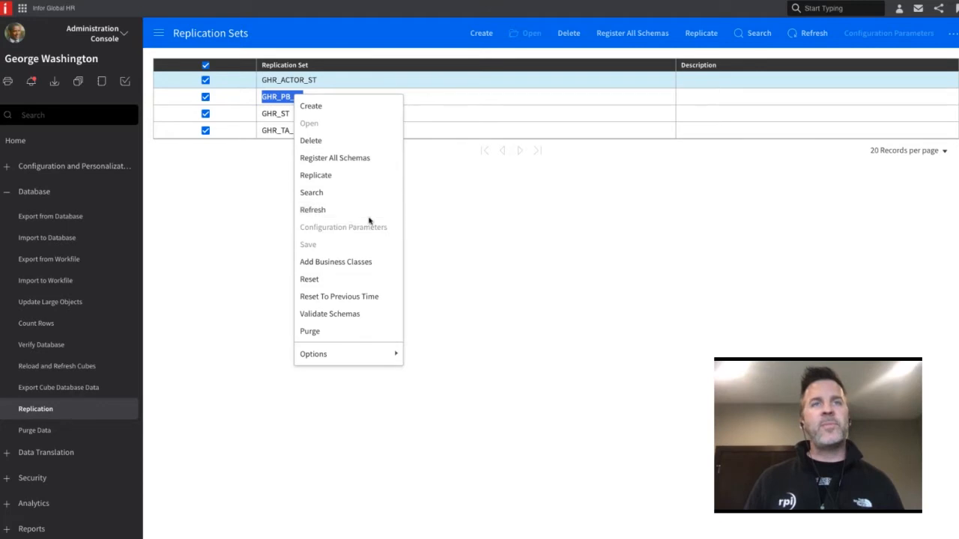
left_click(357, 283)
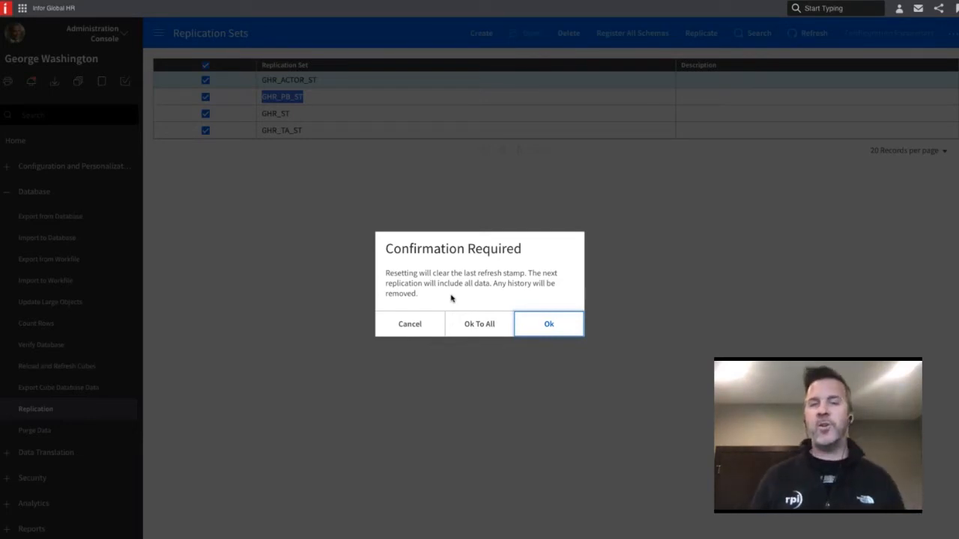
left_click(479, 334)
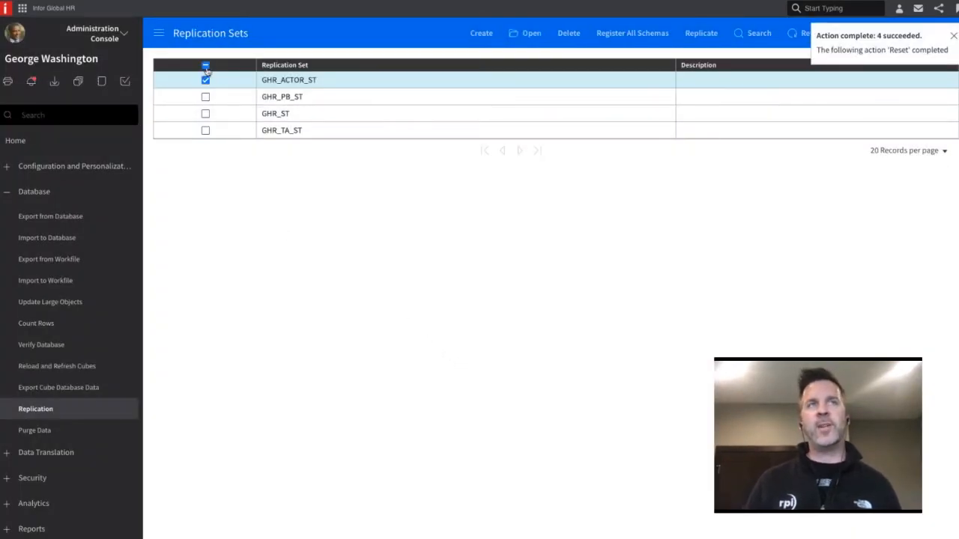
Replicate all four GHR replication sets at once, and clear the remaining selection on GHR_ACTOR_ST
left_click(206, 66)
right_click(297, 98)
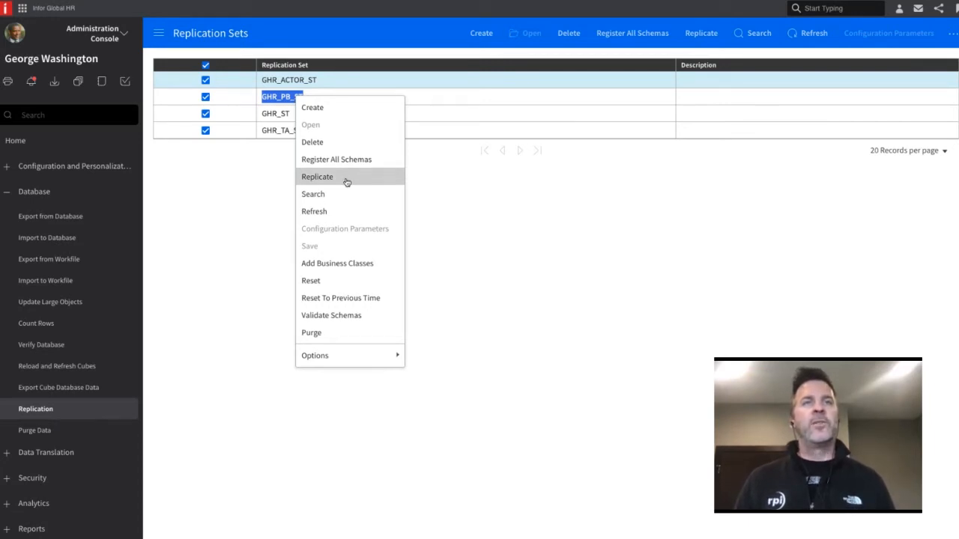
left_click(347, 182)
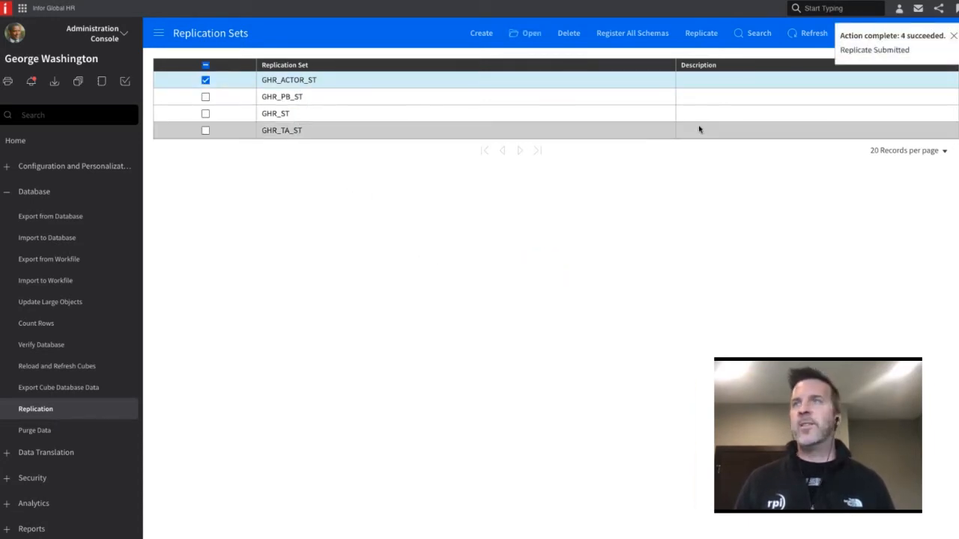
left_click(206, 80)
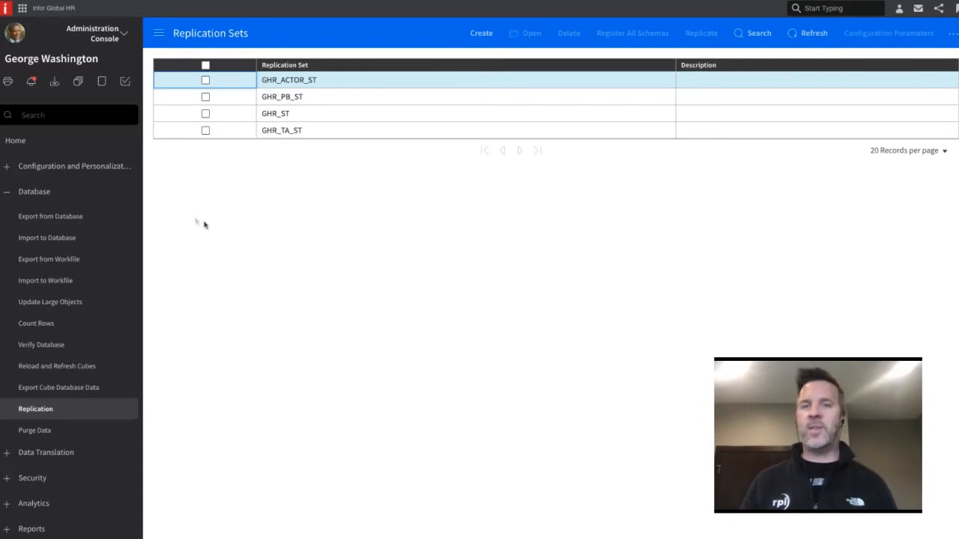
In the Async Administrator role, find the Data Replication Queue, refresh the page and examine its queued, active, failed and finished columns
left_click(103, 30)
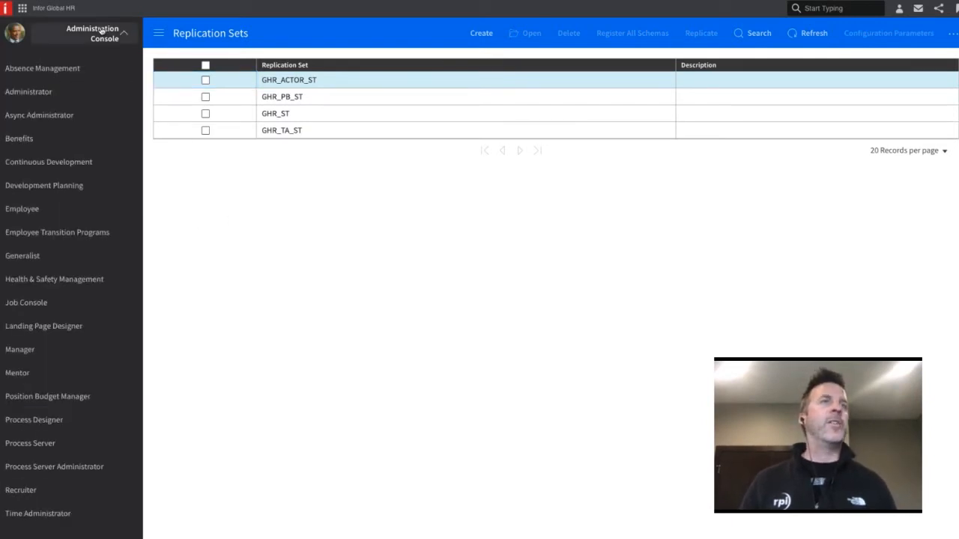
left_click(69, 115)
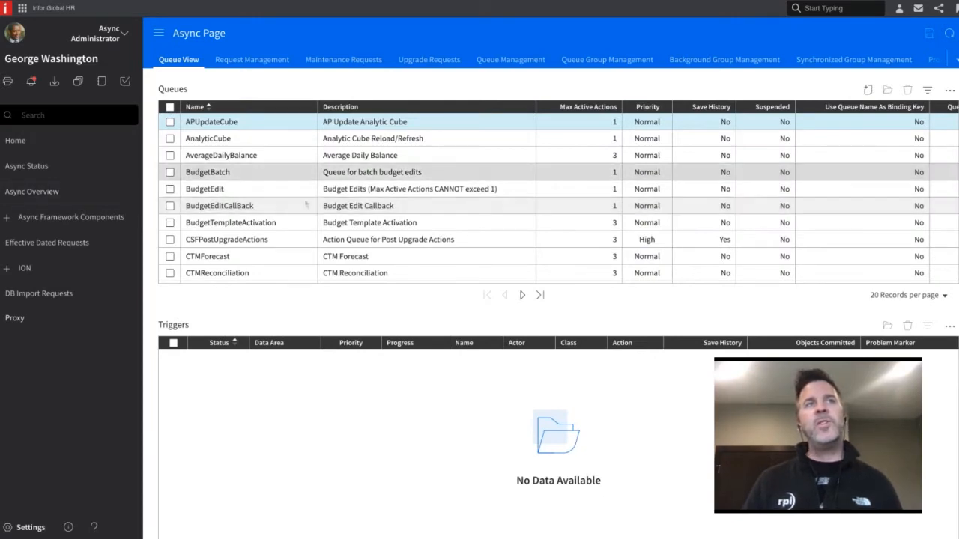
scroll(253, 204, "down", 3)
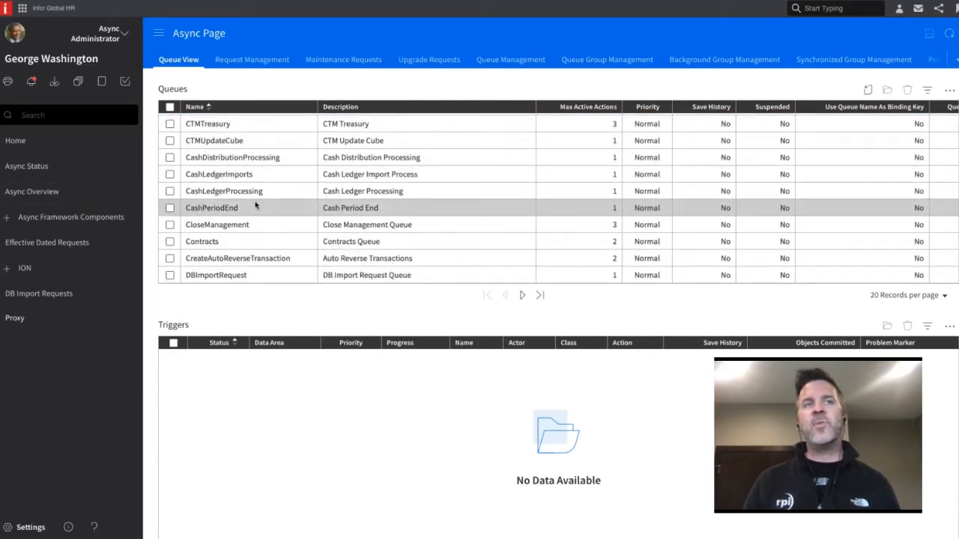
left_click(522, 295)
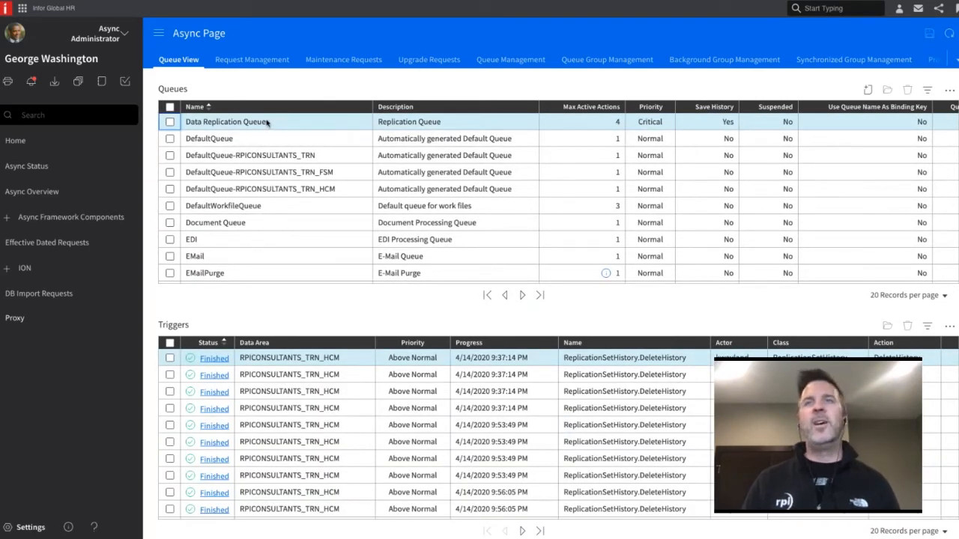
scroll(376, 132, "right", 3)
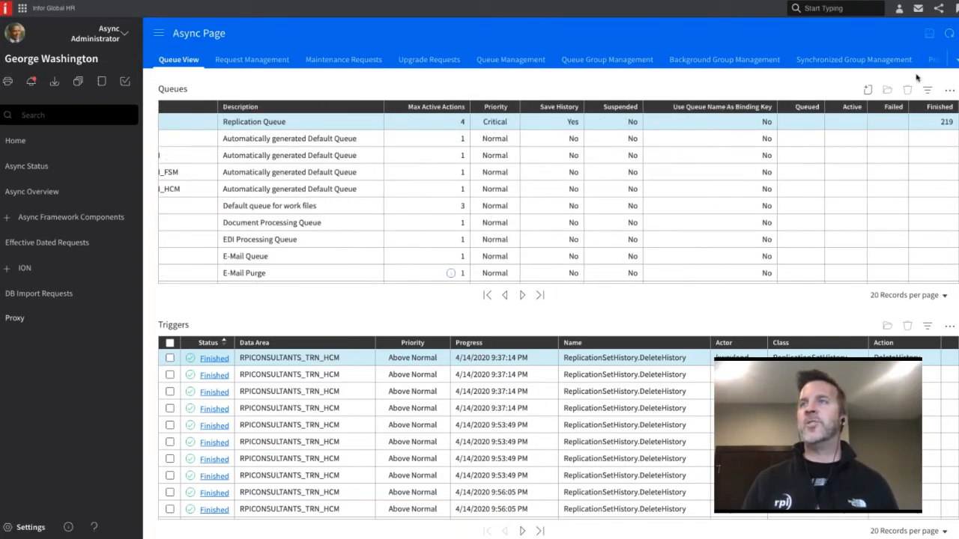
left_click(949, 33)
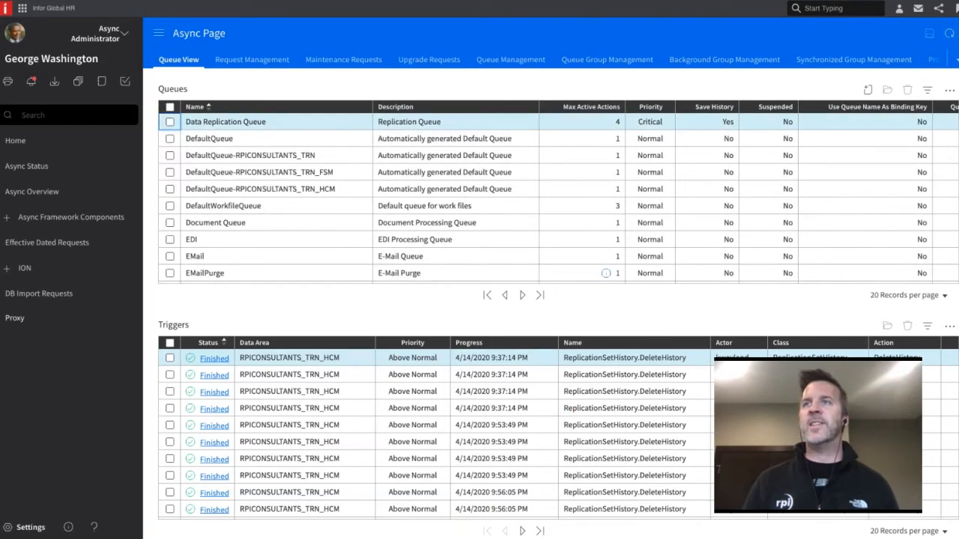
scroll(776, 122, "right", 3)
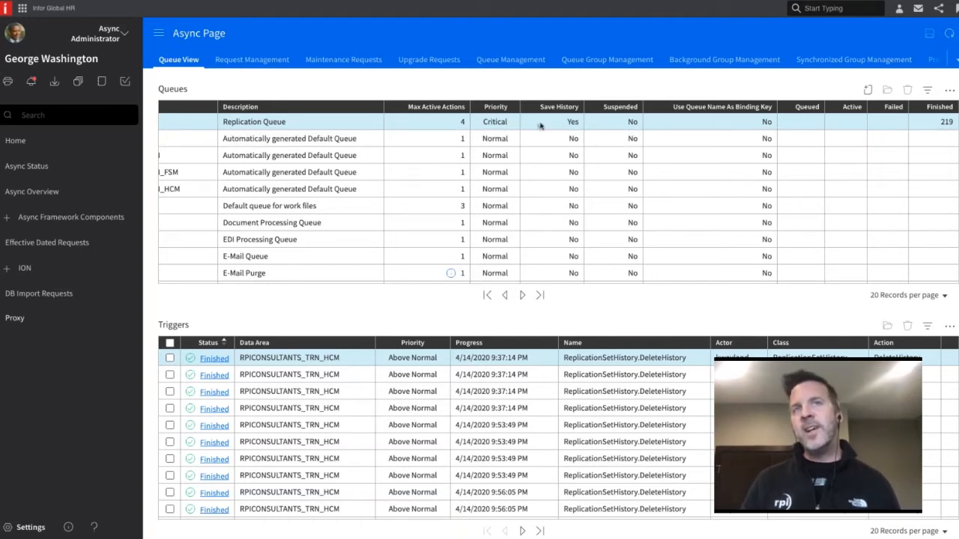
Review the Replication Queue's Max Active Actions and Save History settings, leaving Save History at Yes
left_click(463, 123)
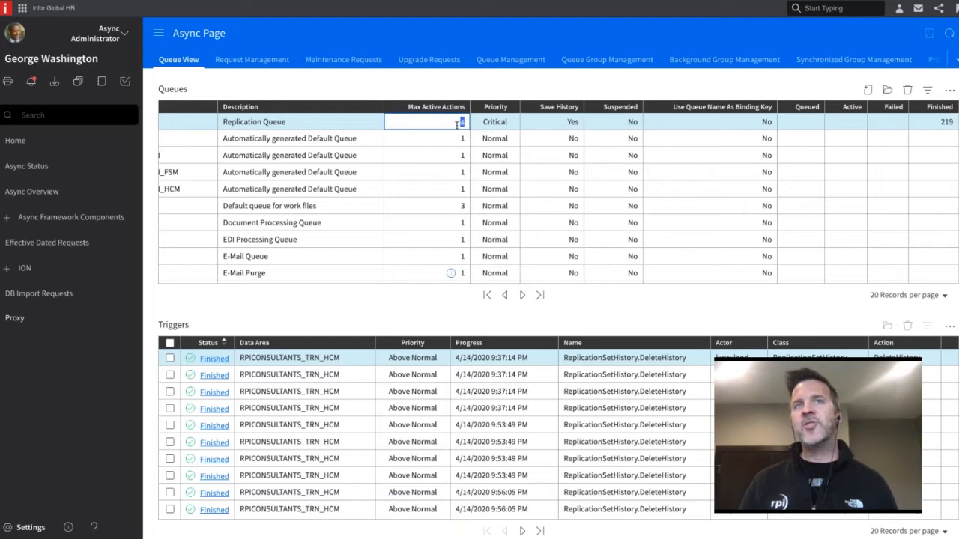
left_click(552, 126)
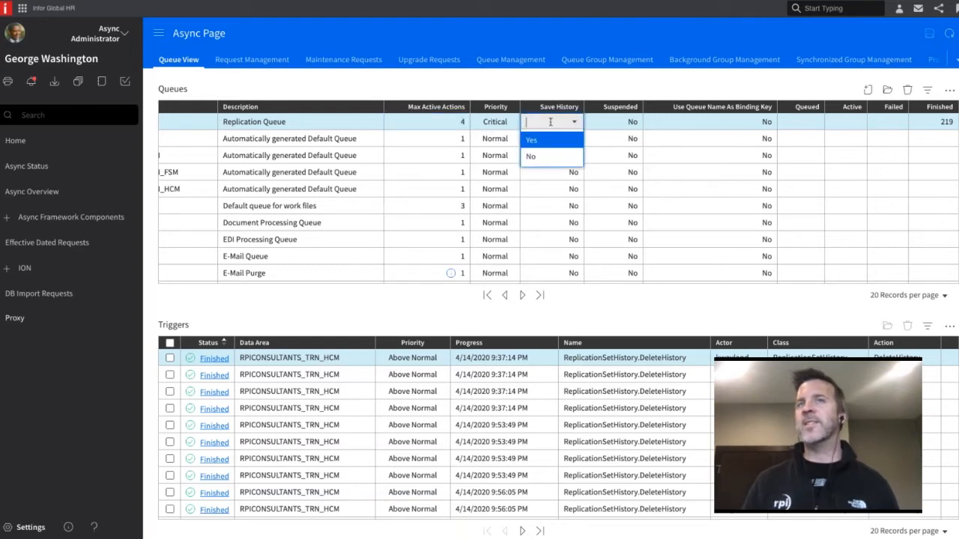
key("Return")
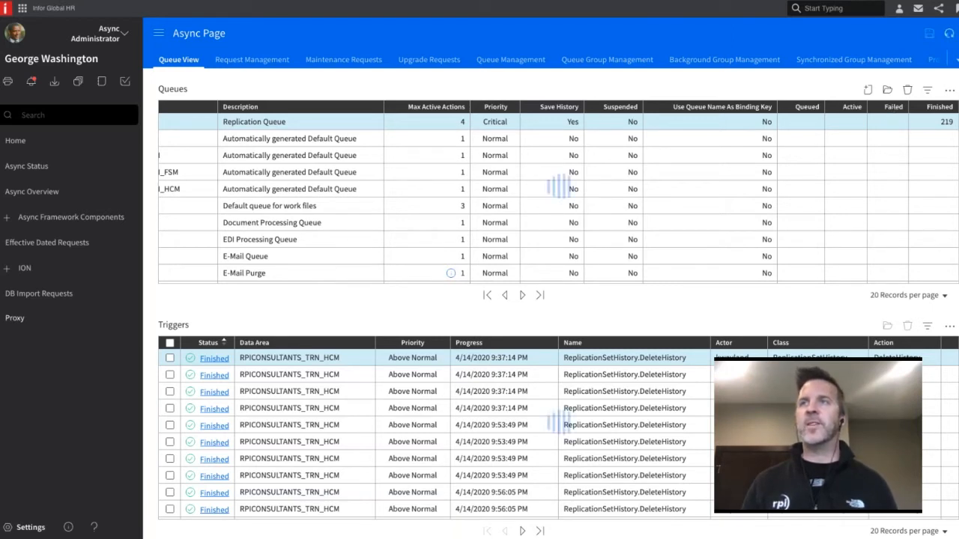
Refresh the Async Page repeatedly to monitor the Replication Queue's counts and the status of its ReplicationSet.Replicate triggers
left_click(947, 34)
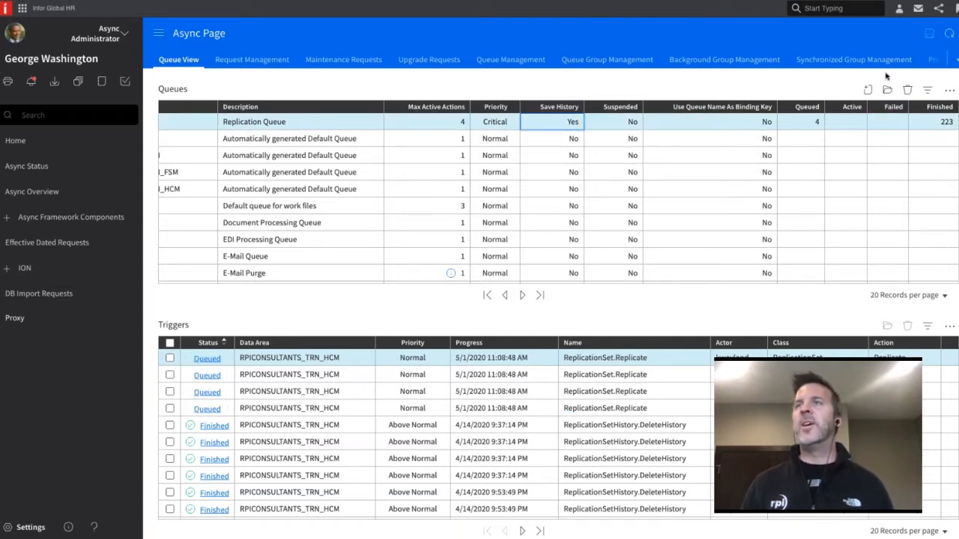
left_click(949, 35)
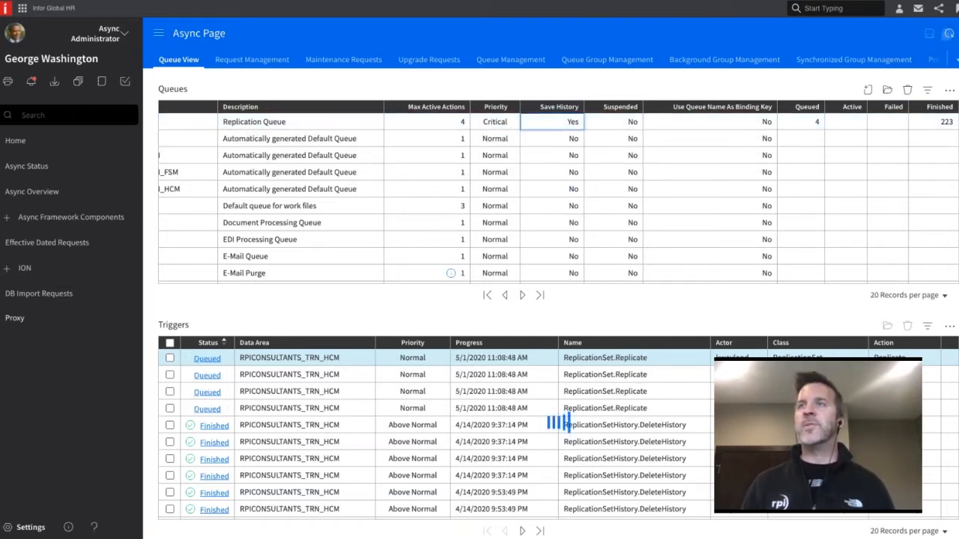
left_click(949, 35)
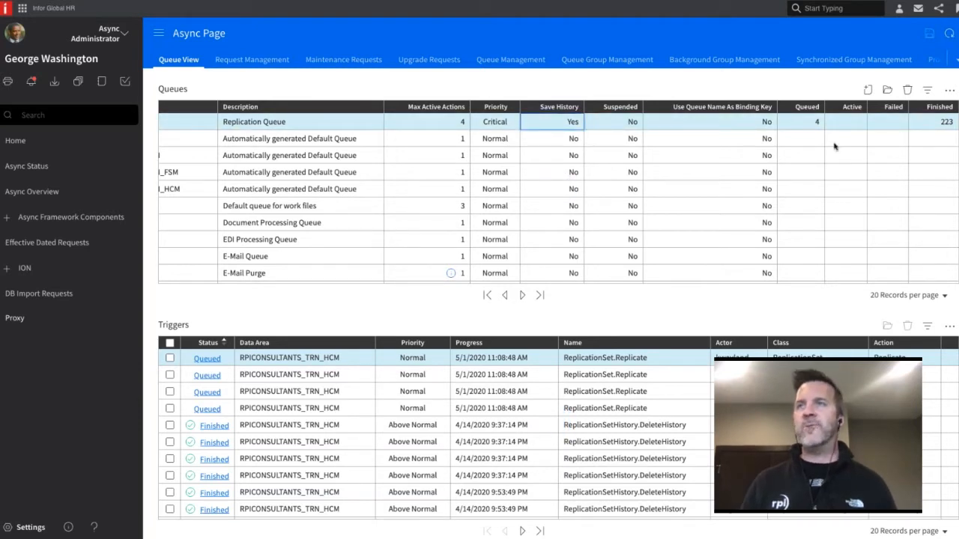
left_click(947, 38)
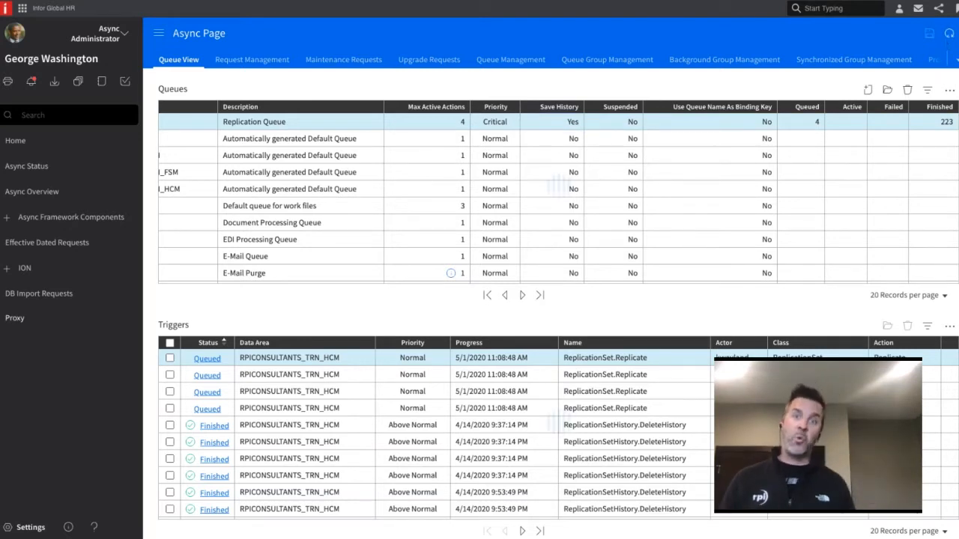
left_click(948, 35)
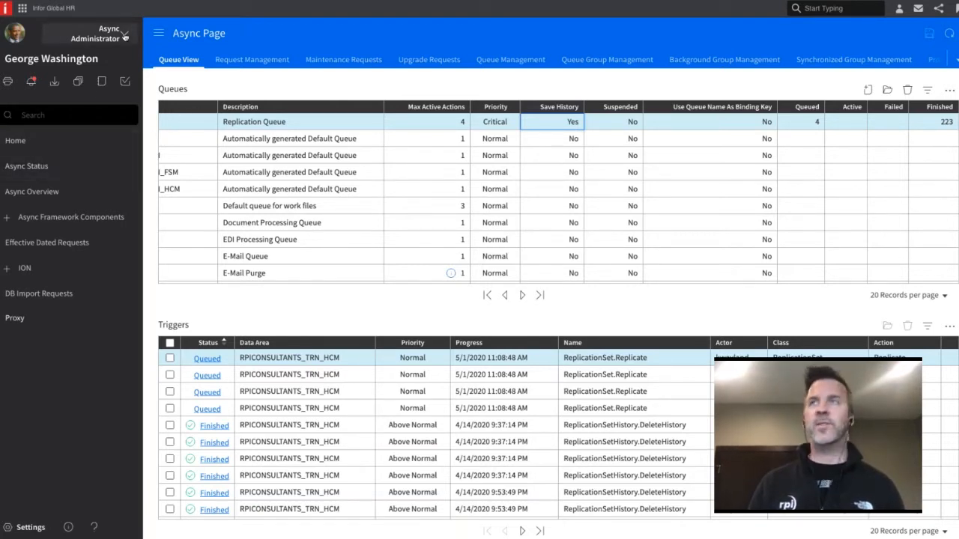
left_click(948, 35)
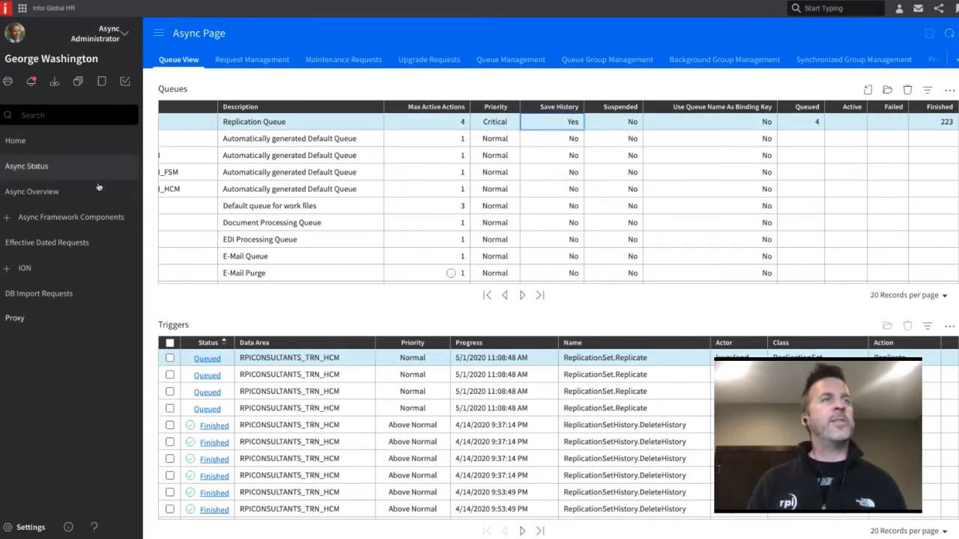
Switch to ION Desk and open the Connection Points list under Connect
left_click(23, 9)
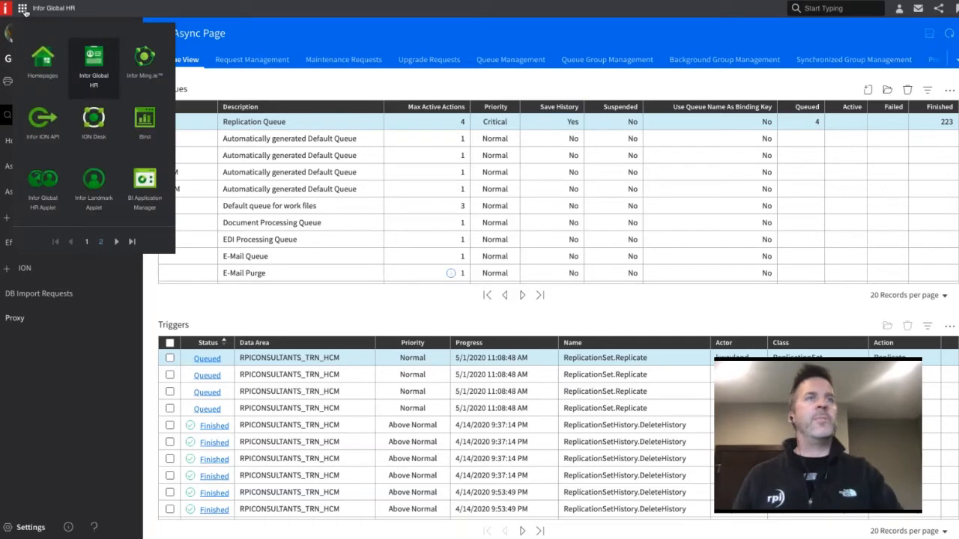
left_click(100, 121)
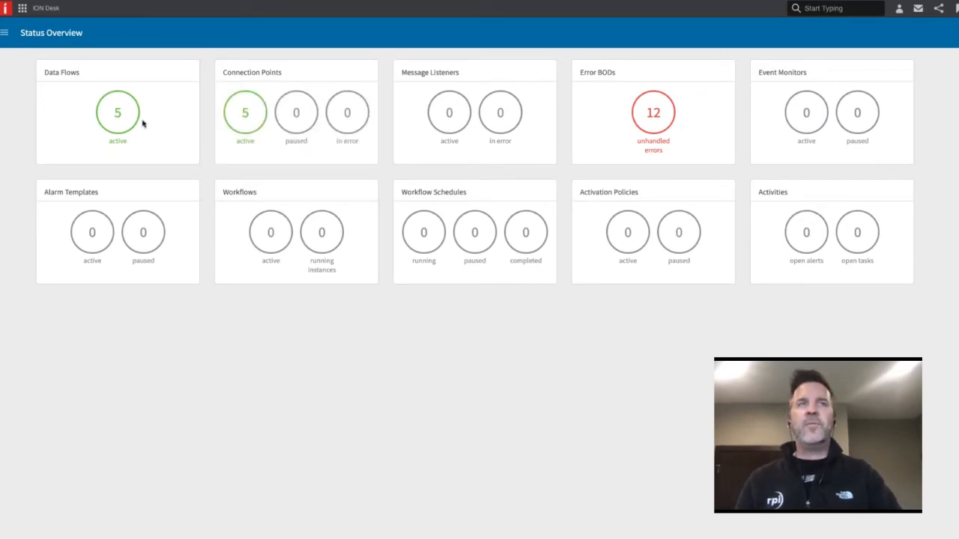
left_click(4, 32)
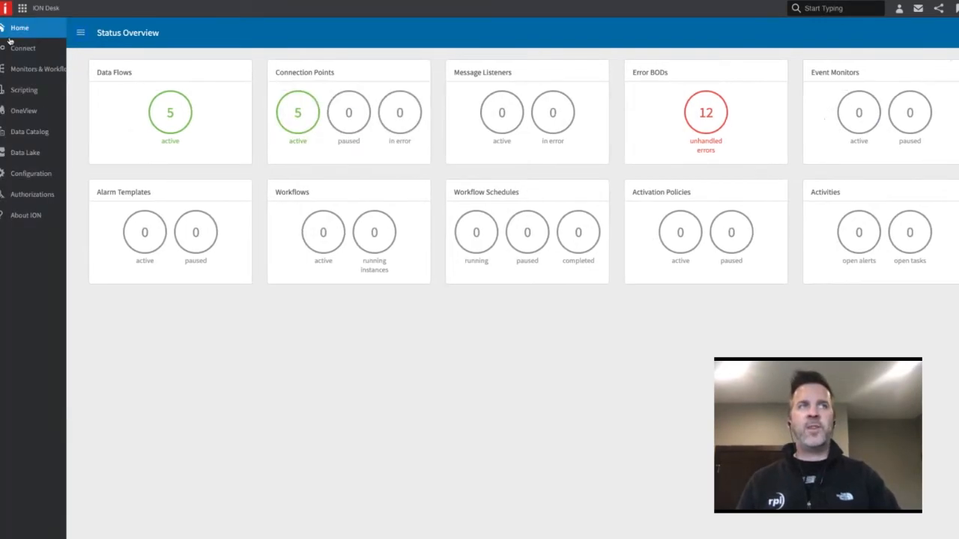
left_click(23, 50)
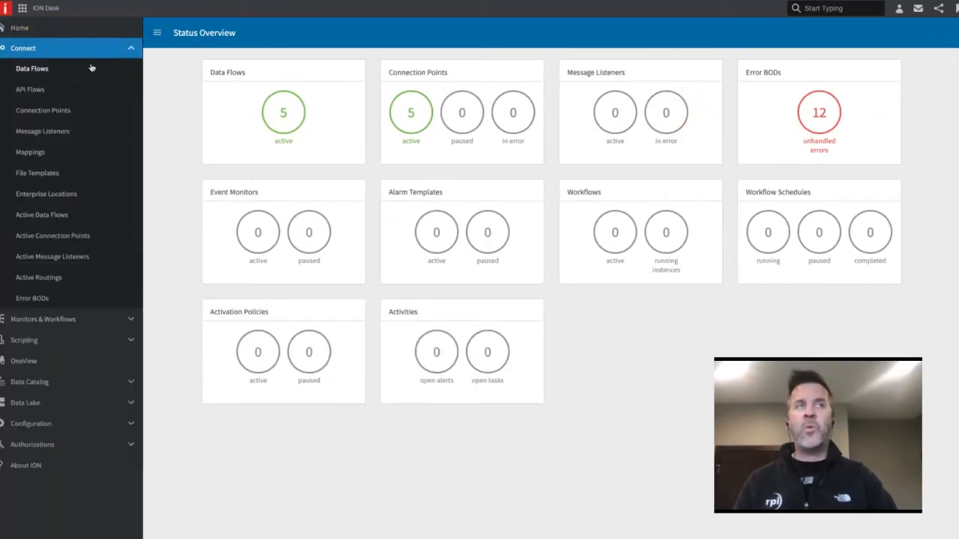
left_click(63, 112)
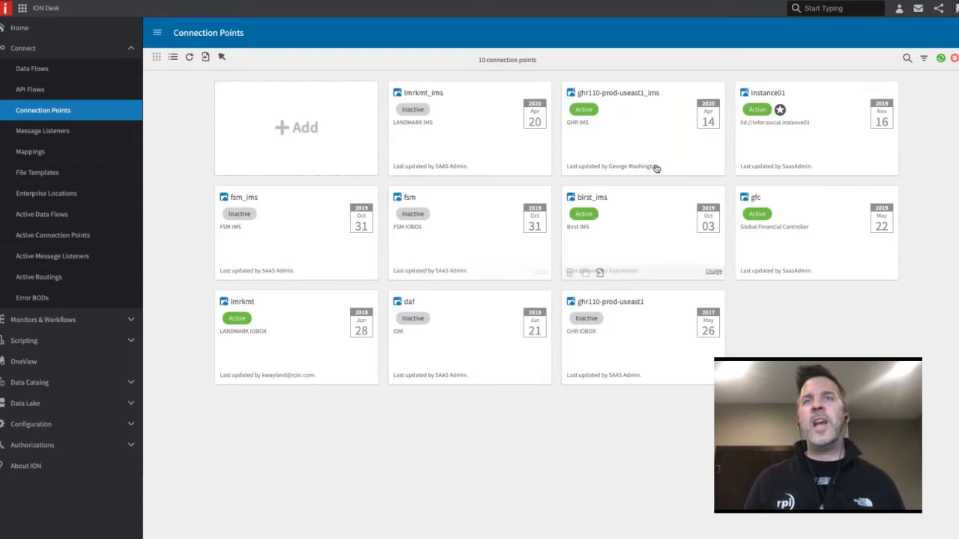
Open the ghr110-prod-useast1_ims connection point and examine which HCM documents it sends and receives
left_click(575, 132)
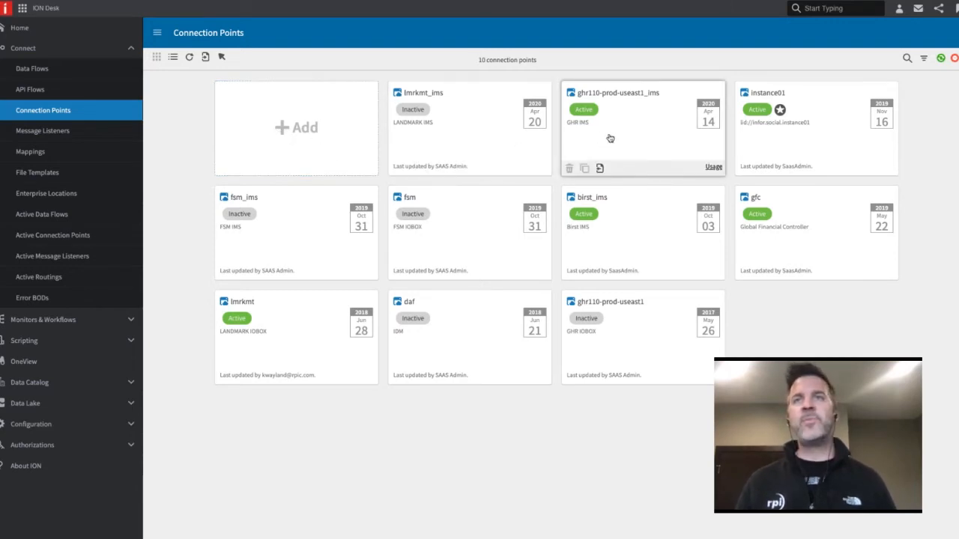
left_click(596, 152)
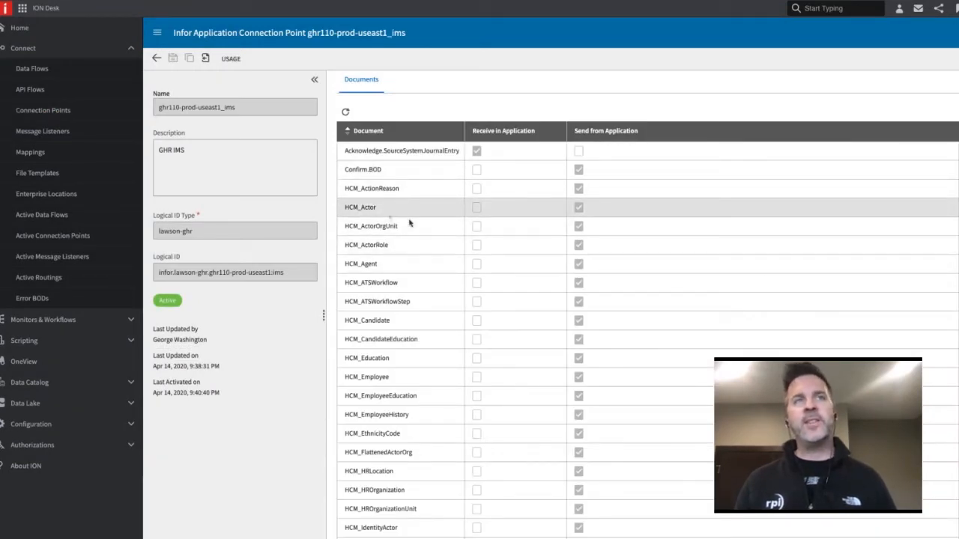
scroll(405, 213, "down", 1)
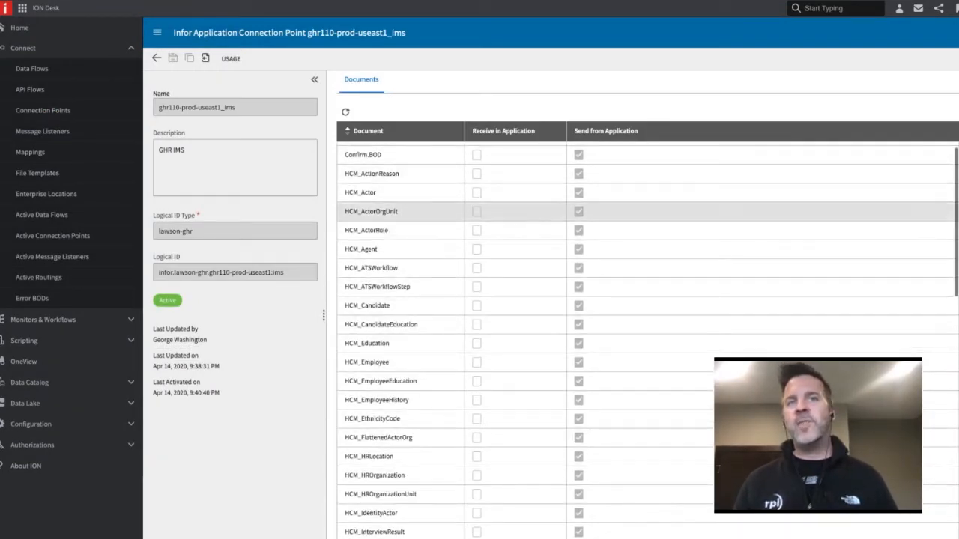
scroll(402, 278, "down", 3)
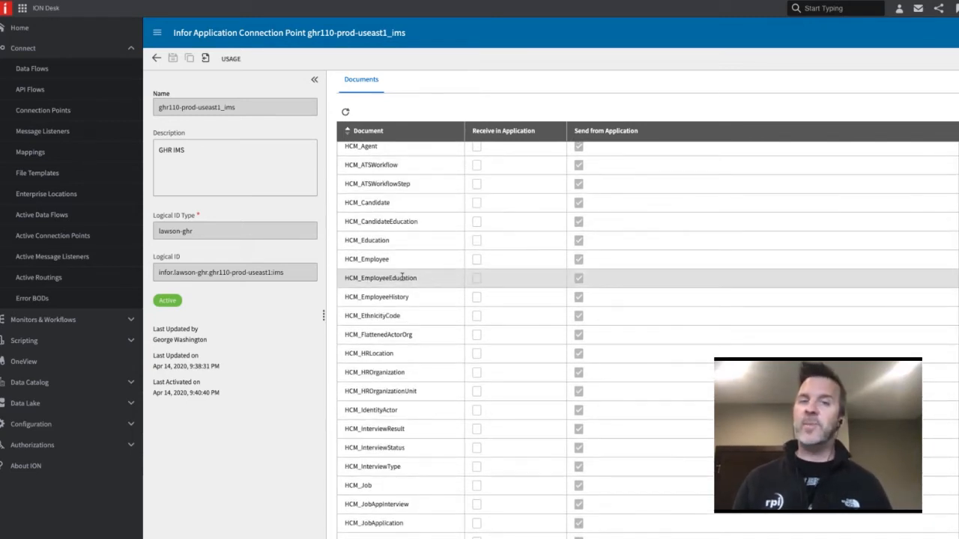
scroll(402, 278, "down", 5)
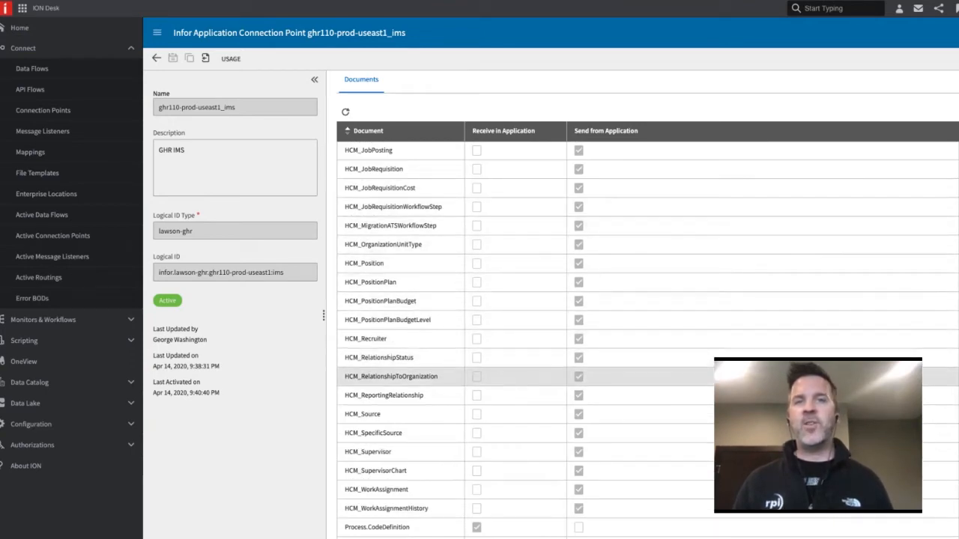
scroll(390, 357, "down", 2)
scroll(375, 315, "up", 8)
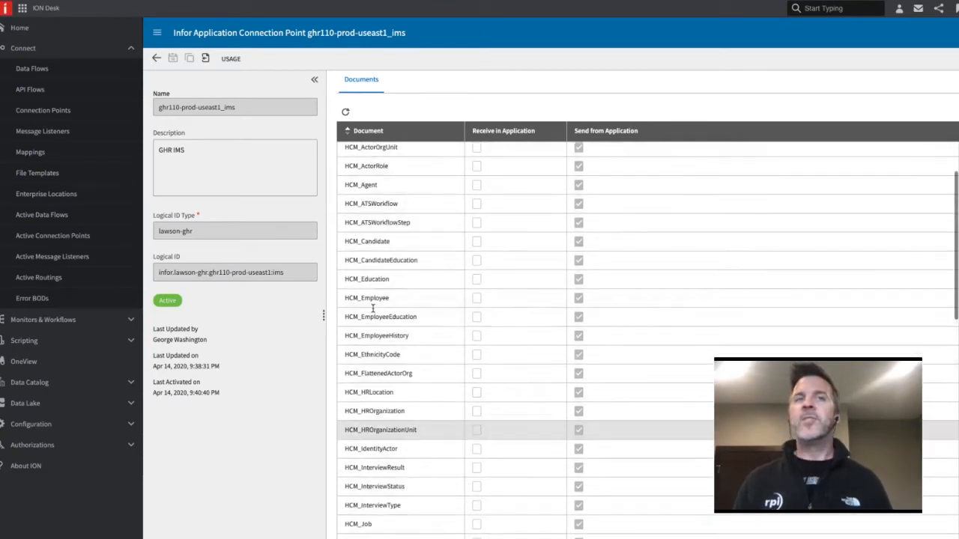
scroll(373, 307, "up", 2)
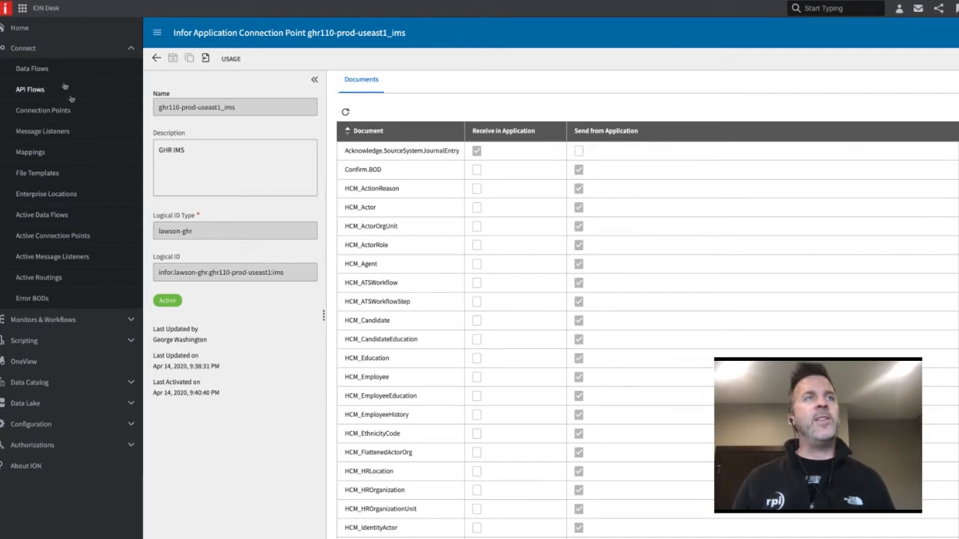
Leave the connection point and open the GHR_to_DataLake flow from Data Flows
left_click(157, 60)
left_click(32, 69)
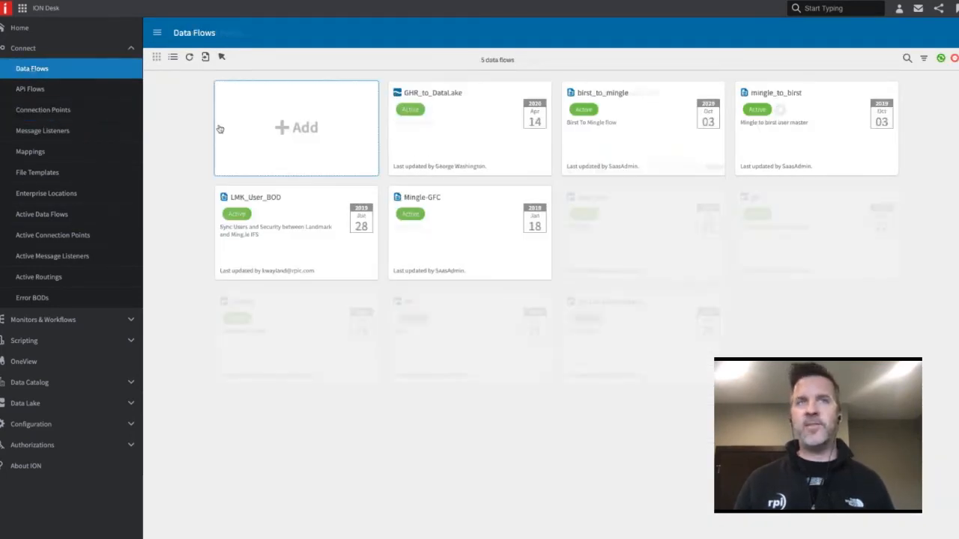
left_click(463, 135)
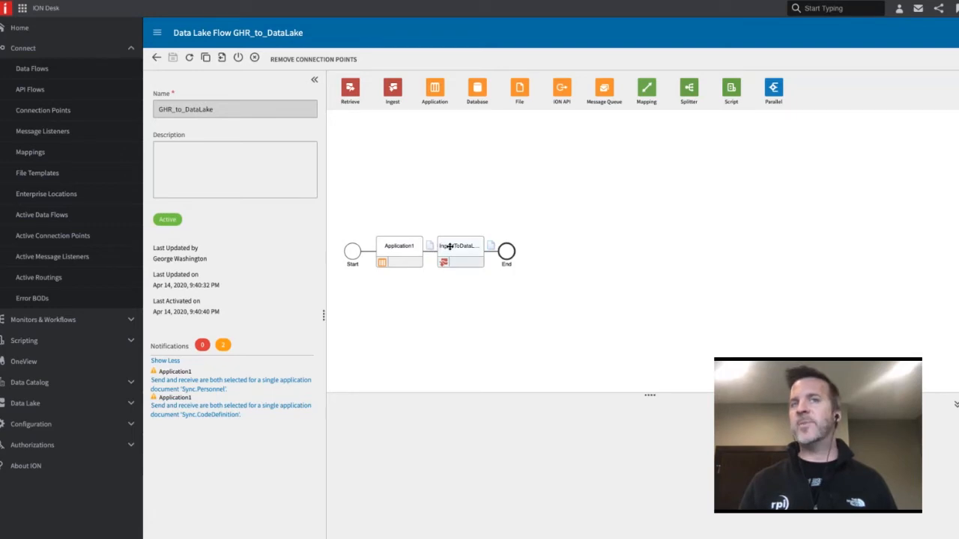
Inspect the Application1 activity's properties and browse the applications available to add, without adding one
left_click(408, 248)
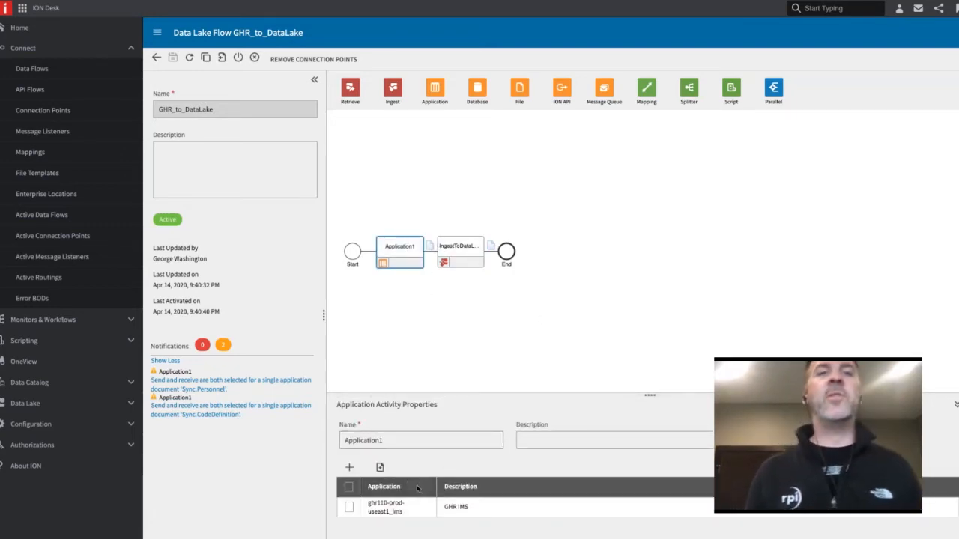
left_click(349, 466)
scroll(592, 334, "down", 1)
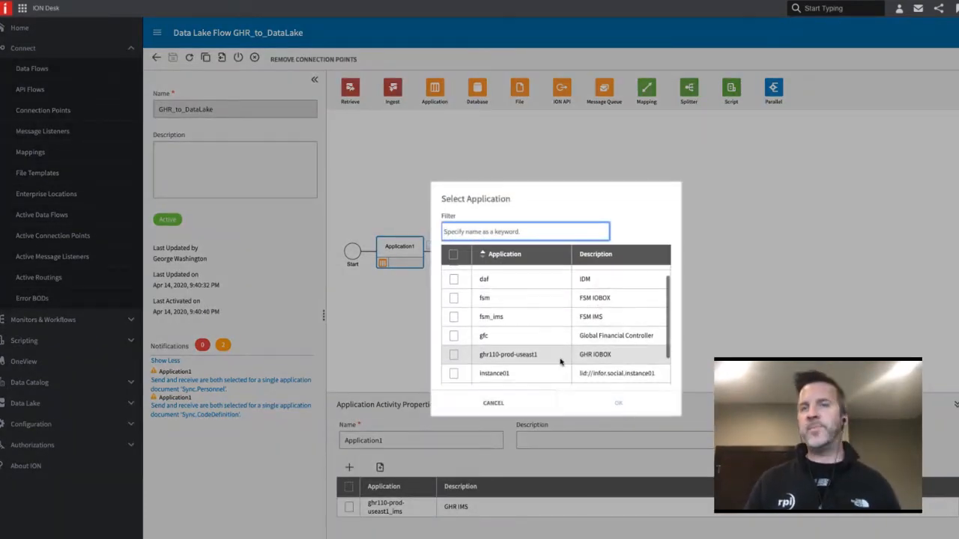
scroll(613, 337, "down", 3)
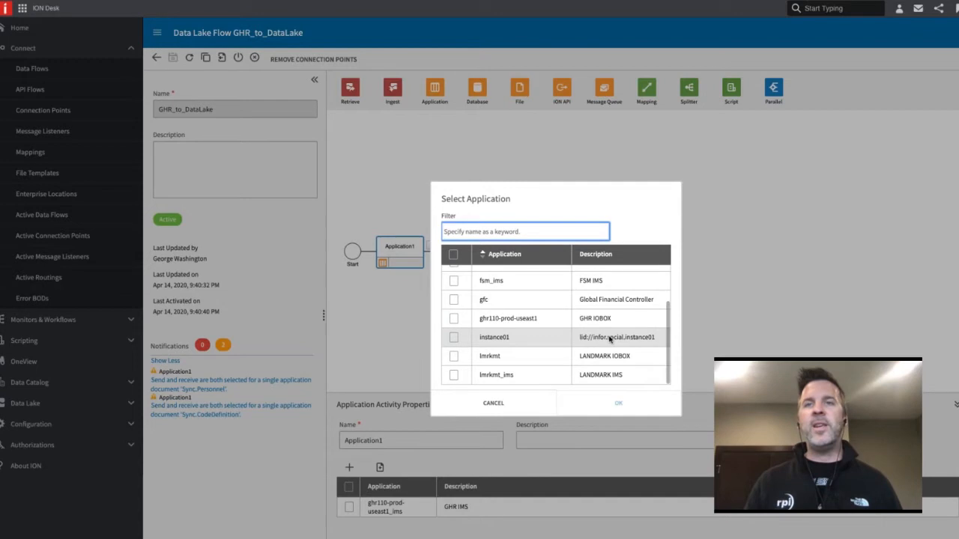
scroll(609, 339, "up", 5)
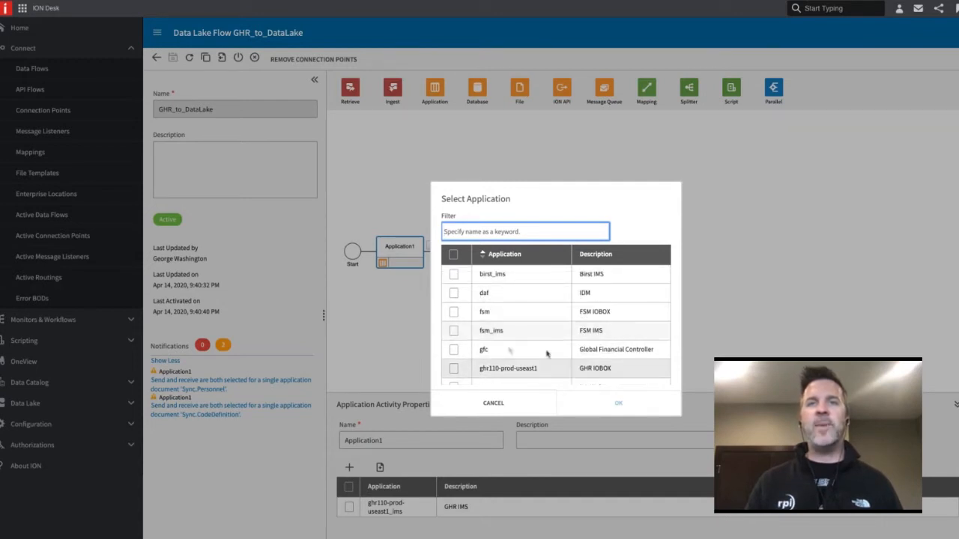
left_click(510, 409)
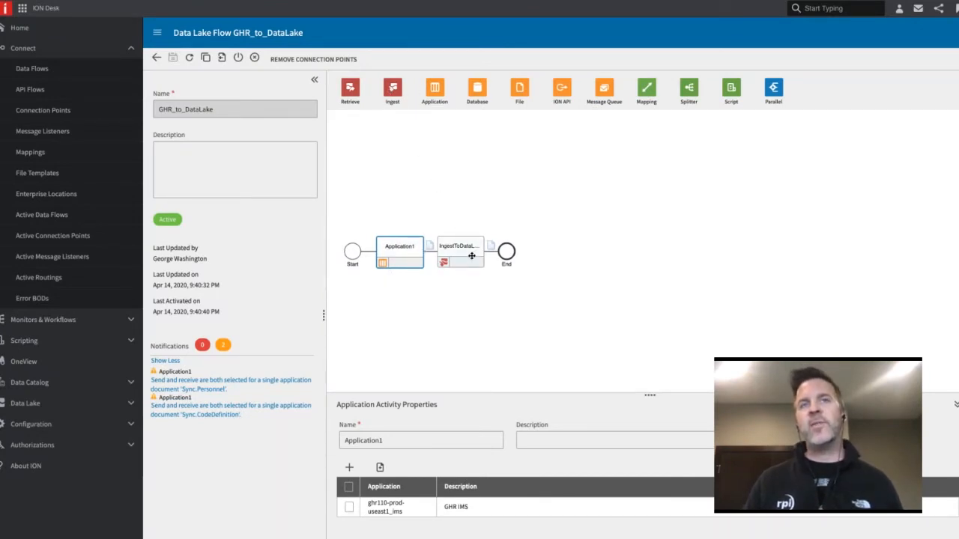
Examine the documents passed from Application1 to the ingest activity and filter the documents available to add by HCM_, without adding any
left_click(429, 247)
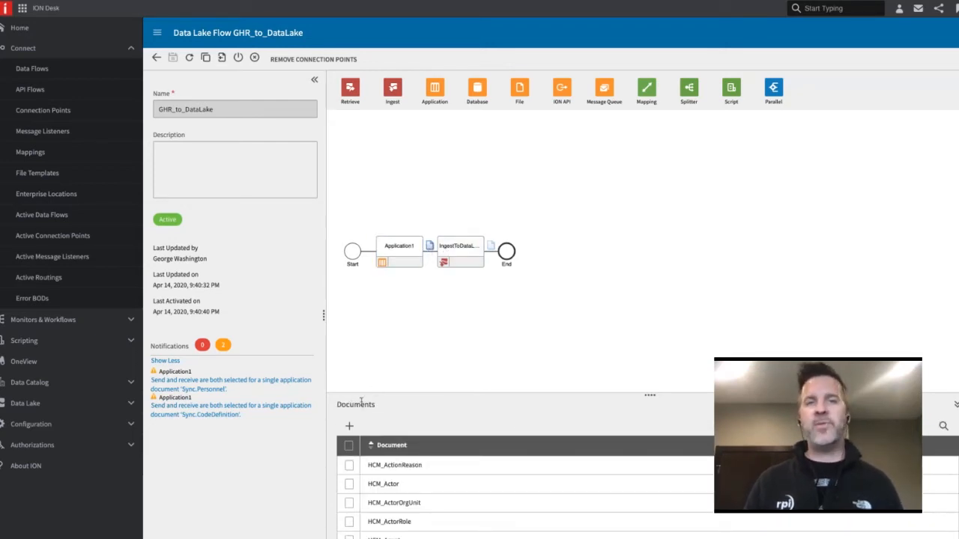
left_click(349, 427)
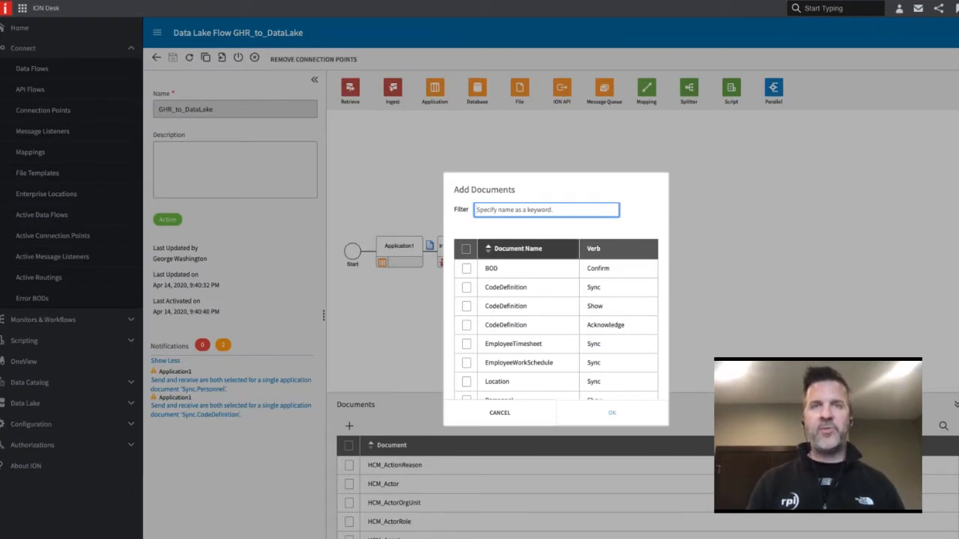
type("HCM_")
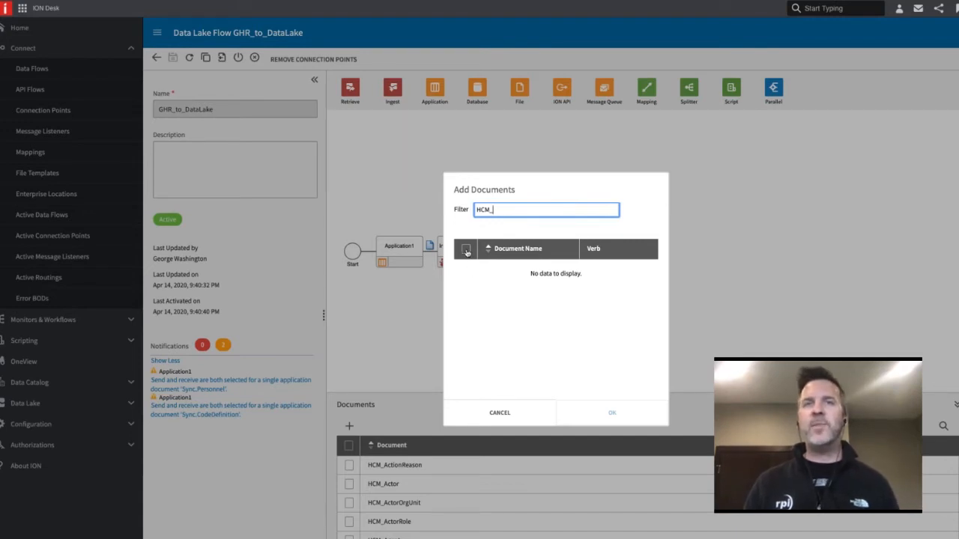
left_click(522, 417)
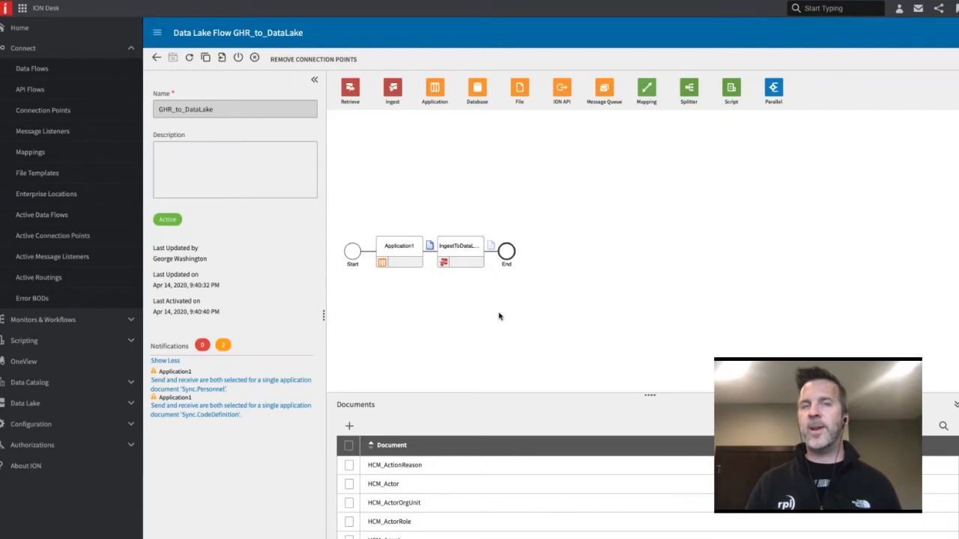
Leave the GHR_to_DataLake flow and start a new Data Lake Flow from Data Flows
left_click(156, 58)
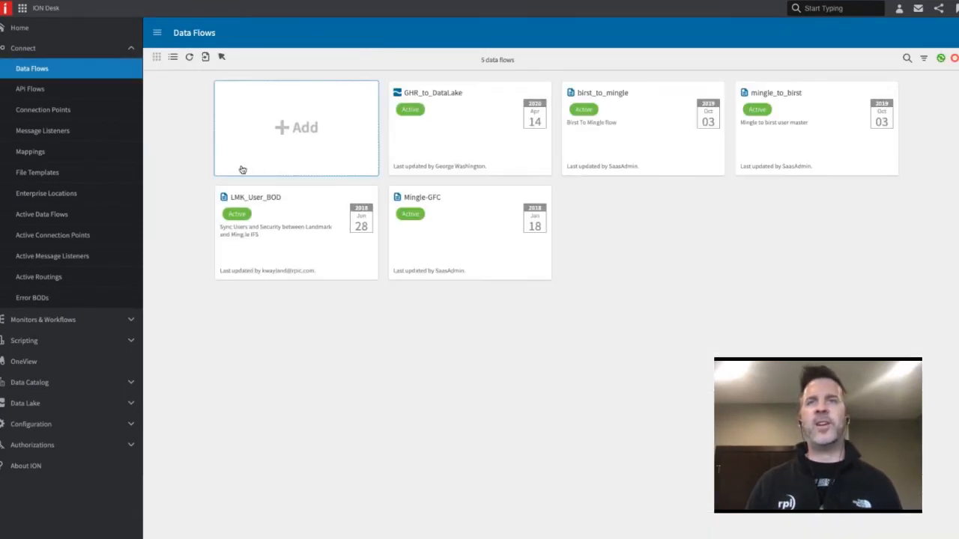
left_click(319, 132)
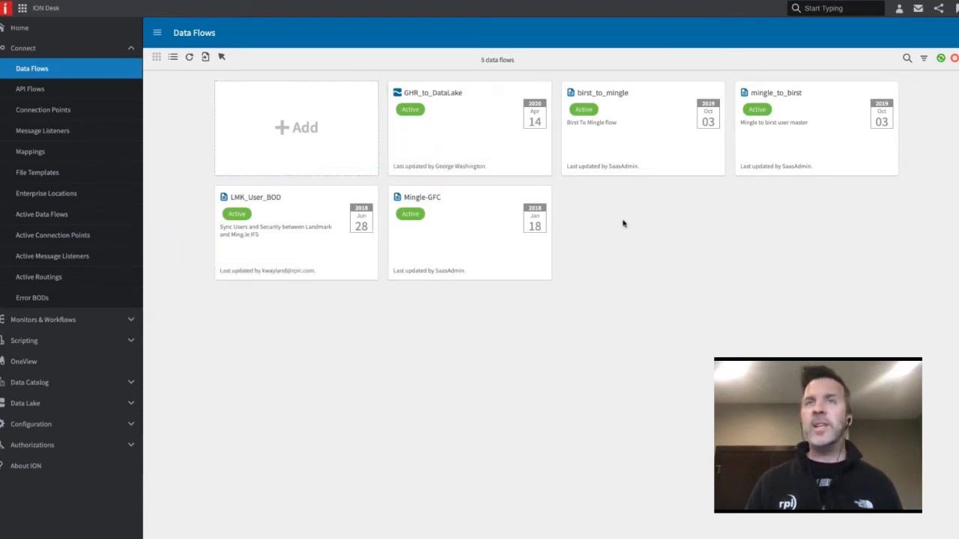
left_click(315, 129)
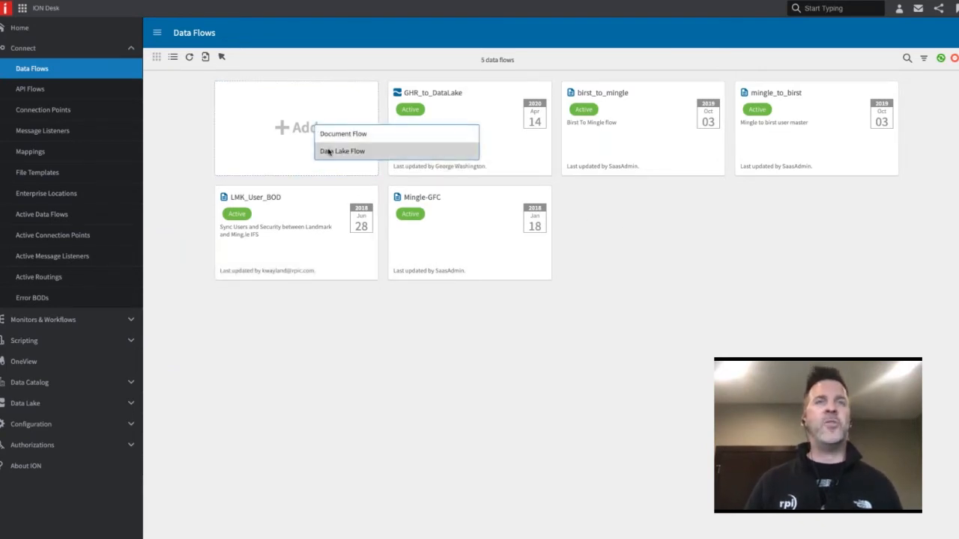
left_click(328, 152)
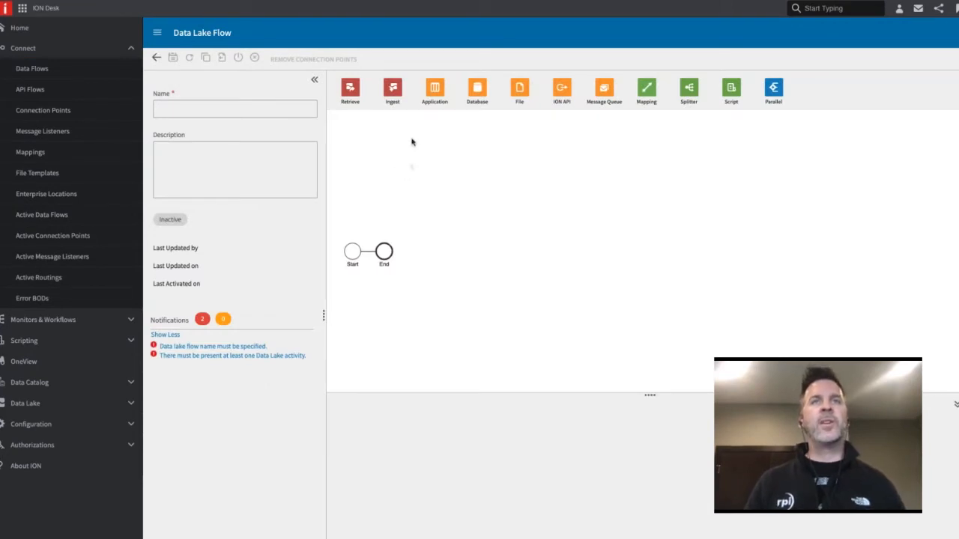
Place an Application activity between Start and End and assign the ghr110-prod-useast1_ims application to it
left_click_drag(433, 87, 370, 251)
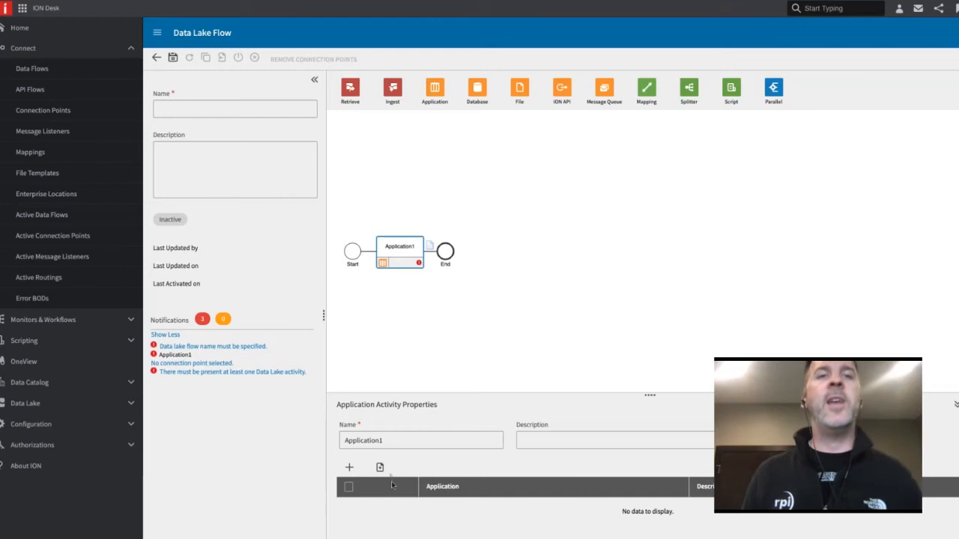
left_click(349, 468)
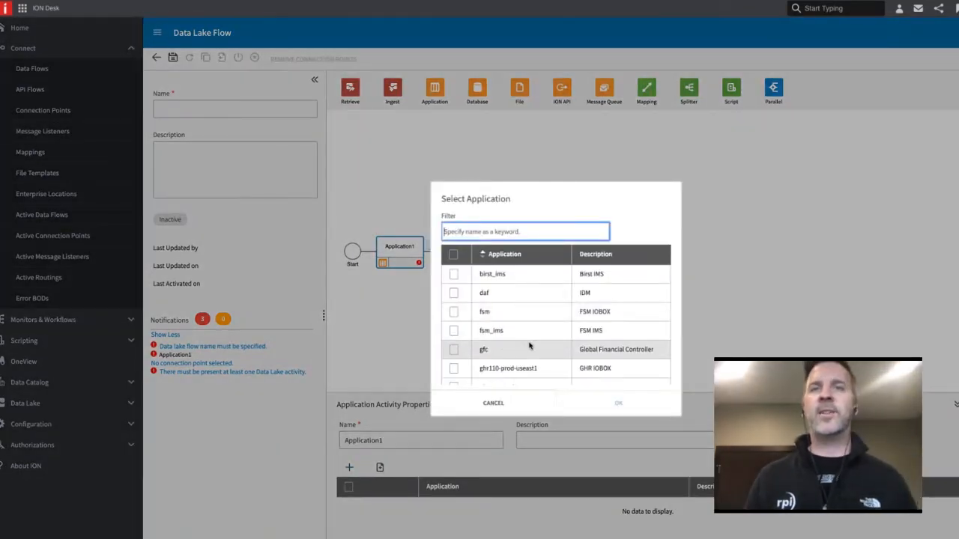
scroll(524, 352, "down", 2)
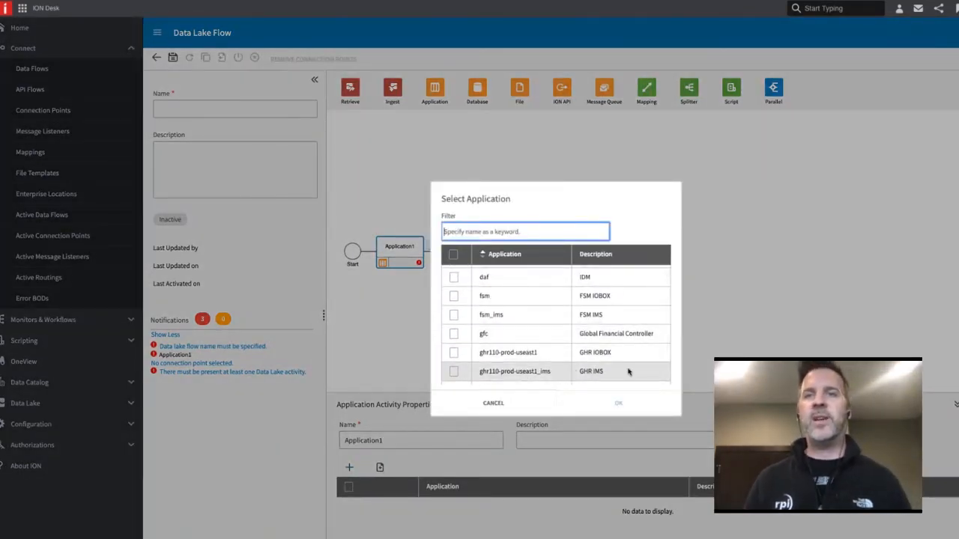
left_click(453, 372)
left_click(618, 403)
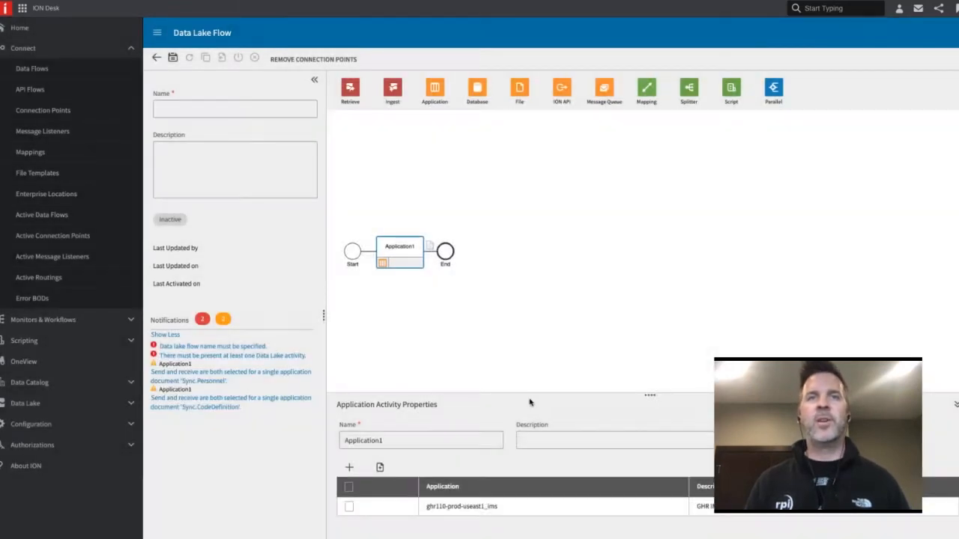
Place an Ingest activity after Application1 and add all documents matching HCM_ to the link between the two activities
left_click_drag(399, 105, 432, 255)
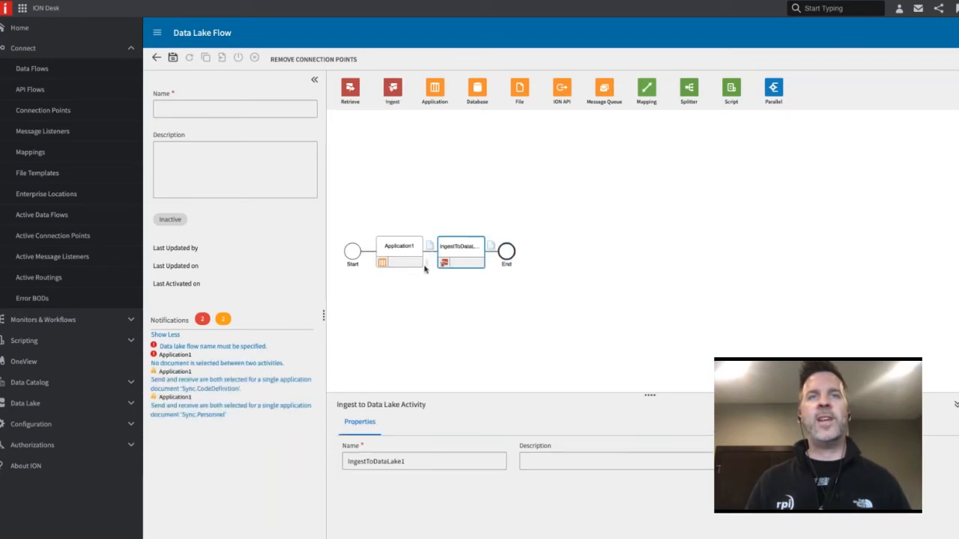
left_click(430, 248)
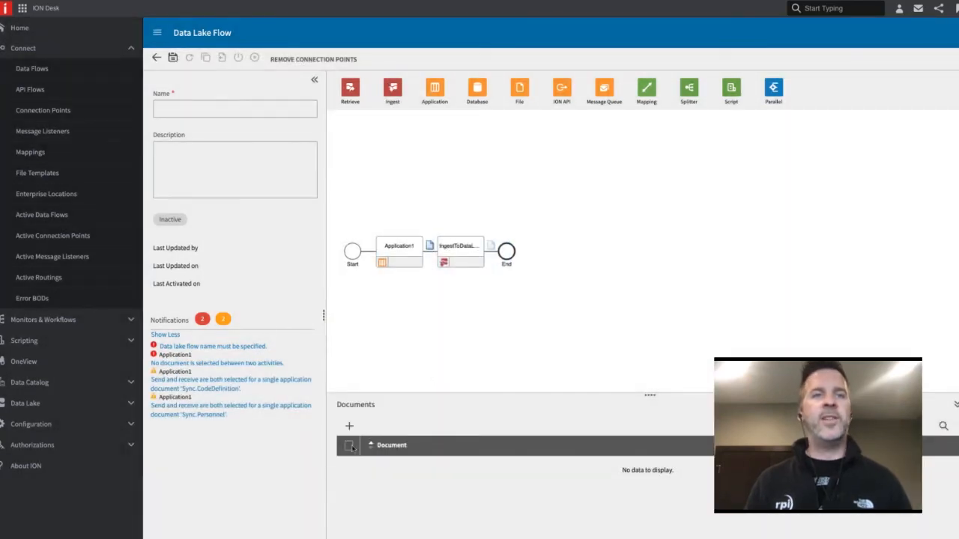
left_click(349, 427)
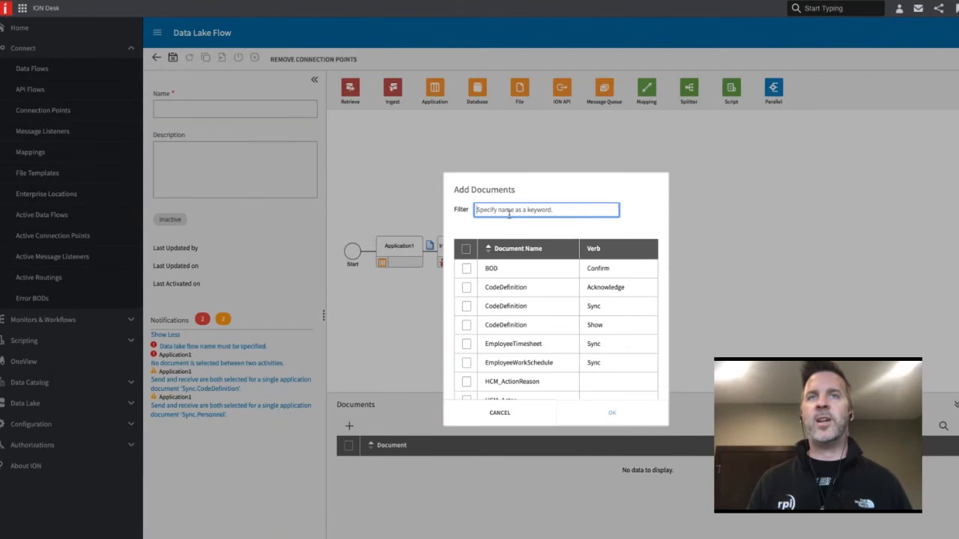
type("HCM_")
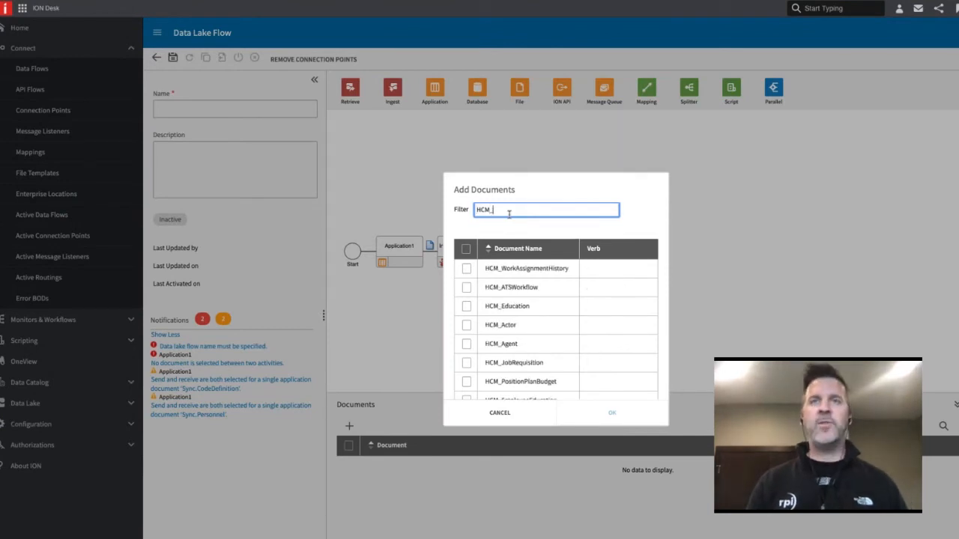
left_click(467, 250)
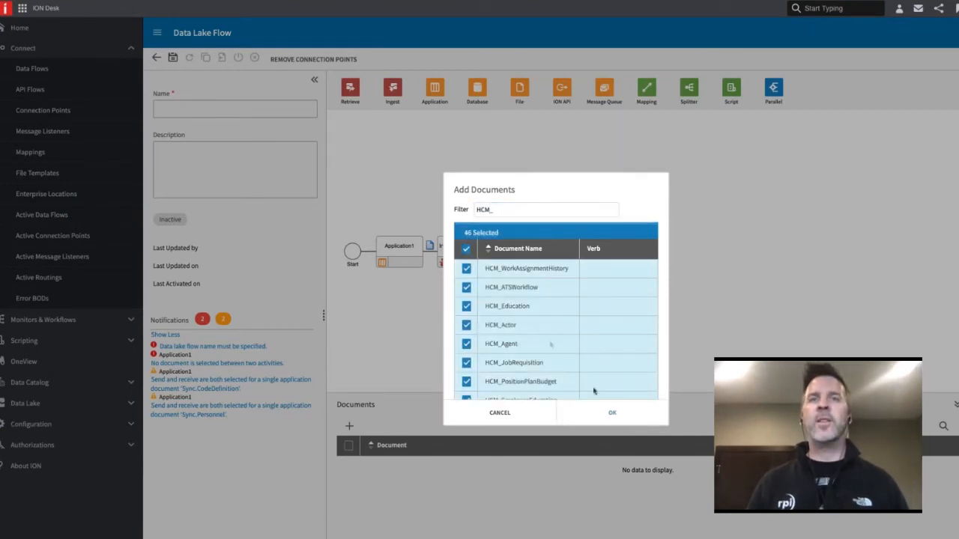
left_click(612, 412)
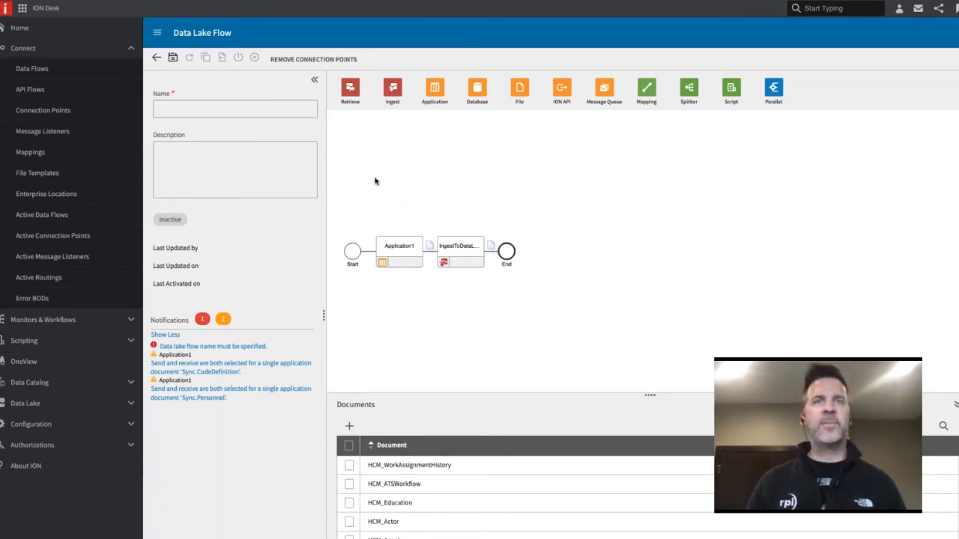
Leave the new flow without saving it and revisit the Connection Points and Data Flows lists
left_click(157, 59)
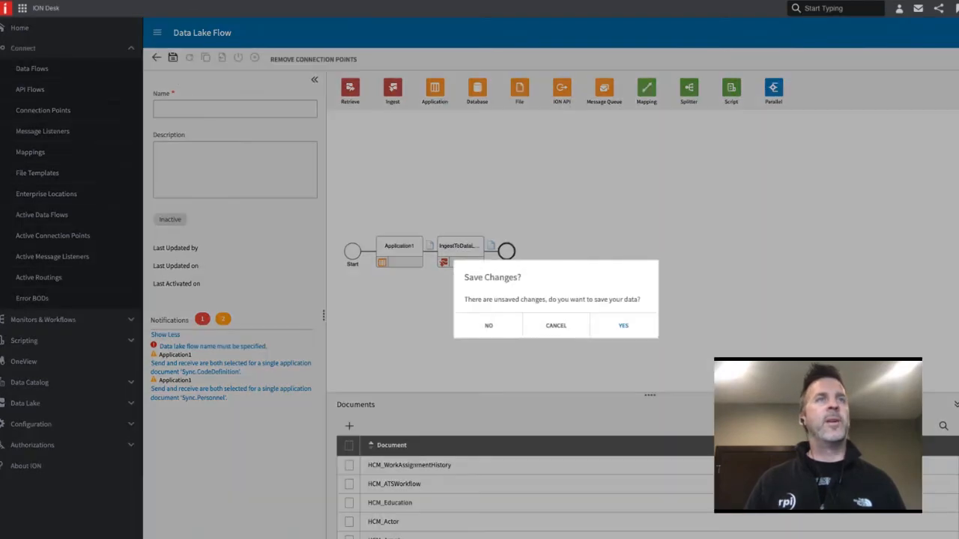
left_click(505, 334)
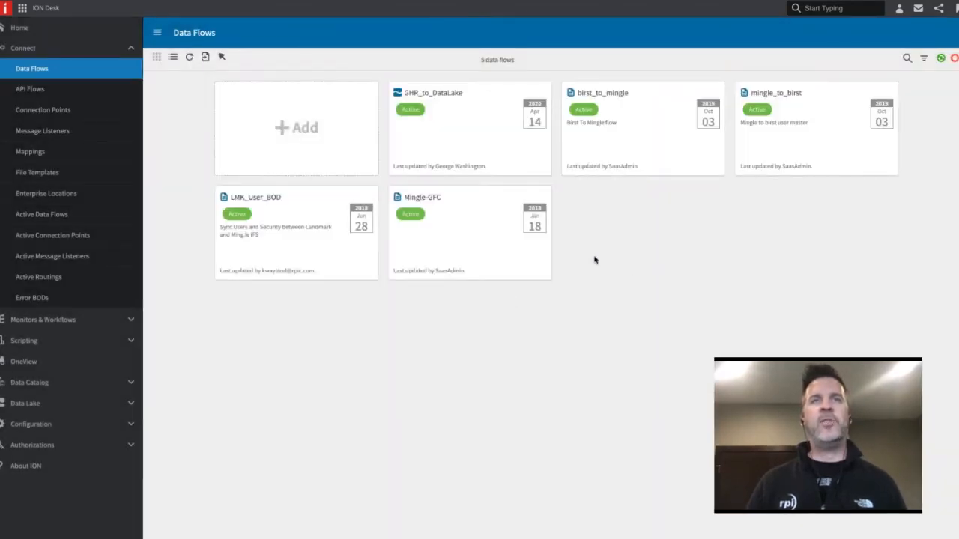
left_click(45, 109)
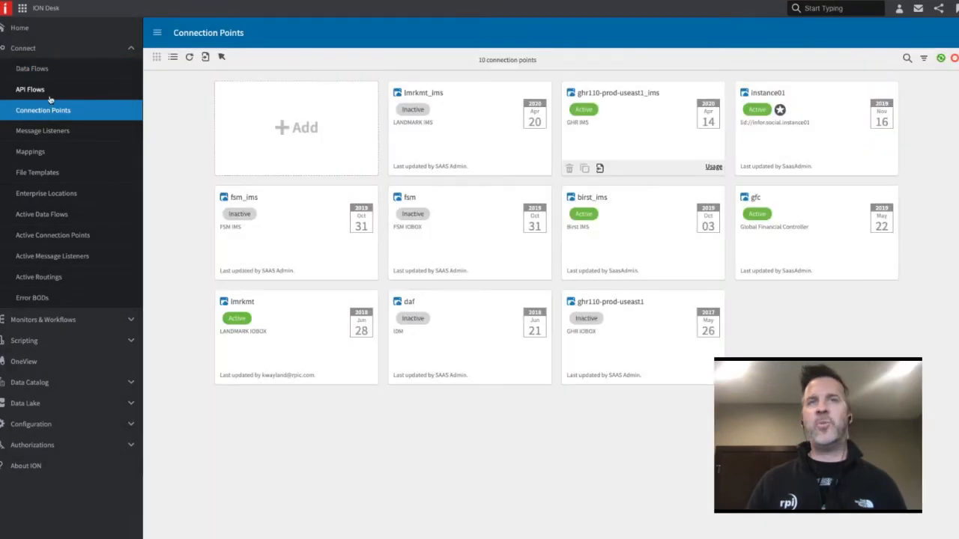
left_click(44, 71)
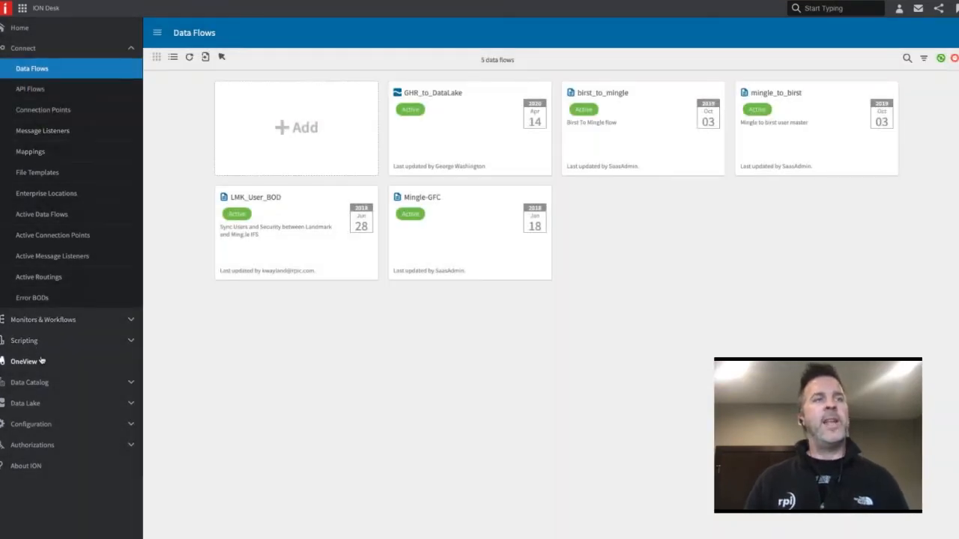
Open OneView and search for documents from the last hour
left_click(123, 51)
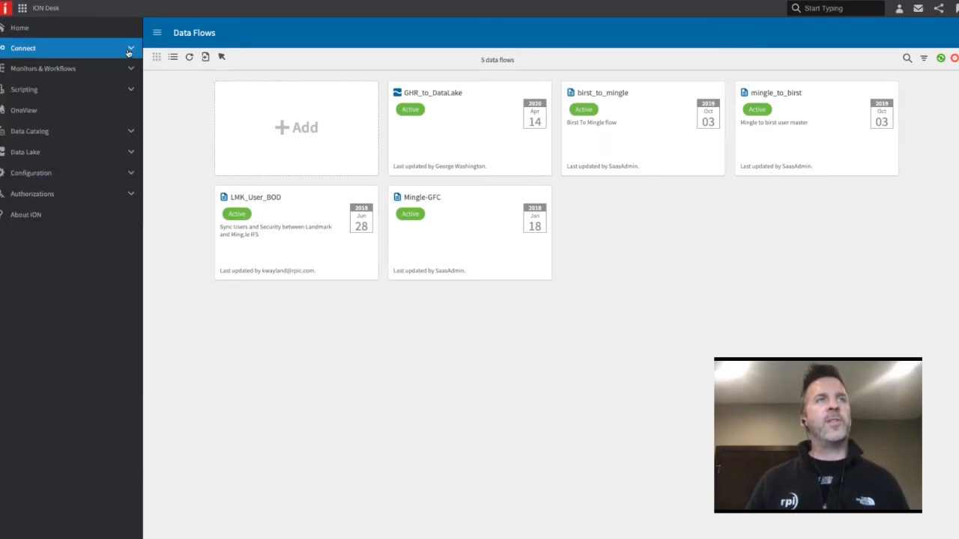
left_click(52, 111)
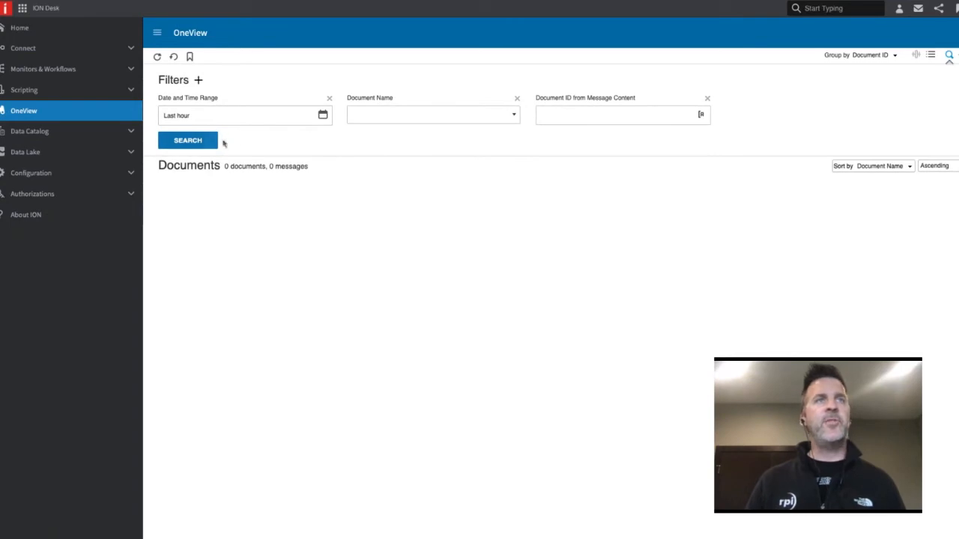
left_click(205, 143)
left_click(483, 327)
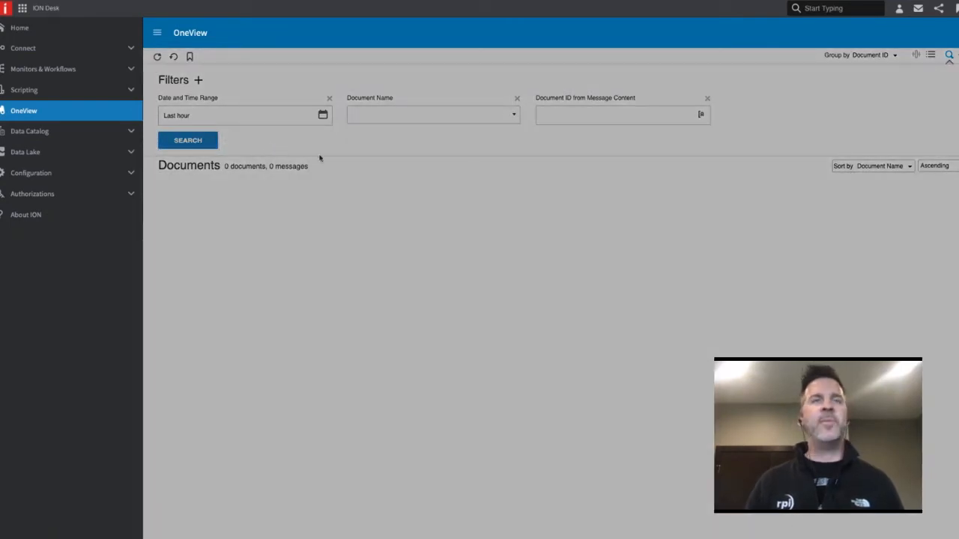
Search OneView for documents from the last 24 hours, and repeat the search for the last 7 days
left_click(323, 115)
left_click(223, 157)
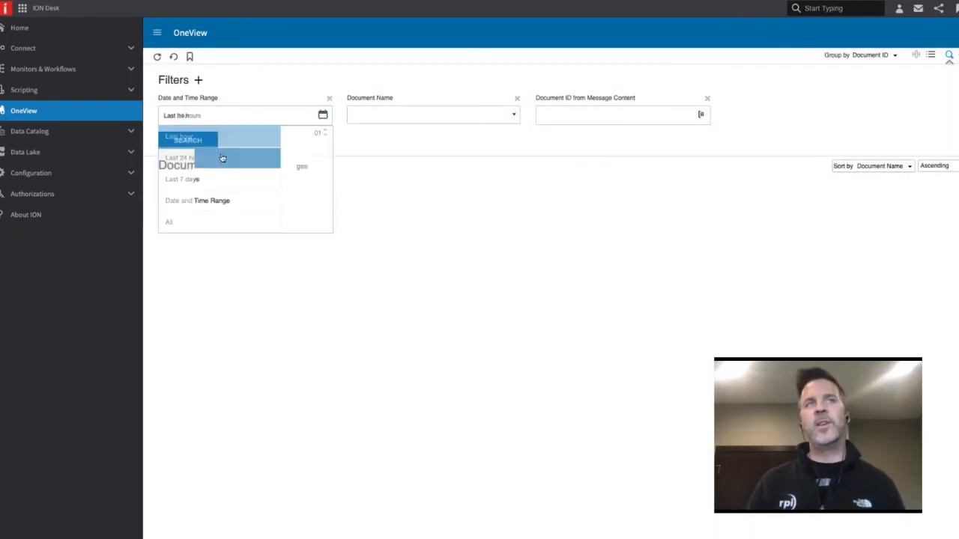
left_click(188, 140)
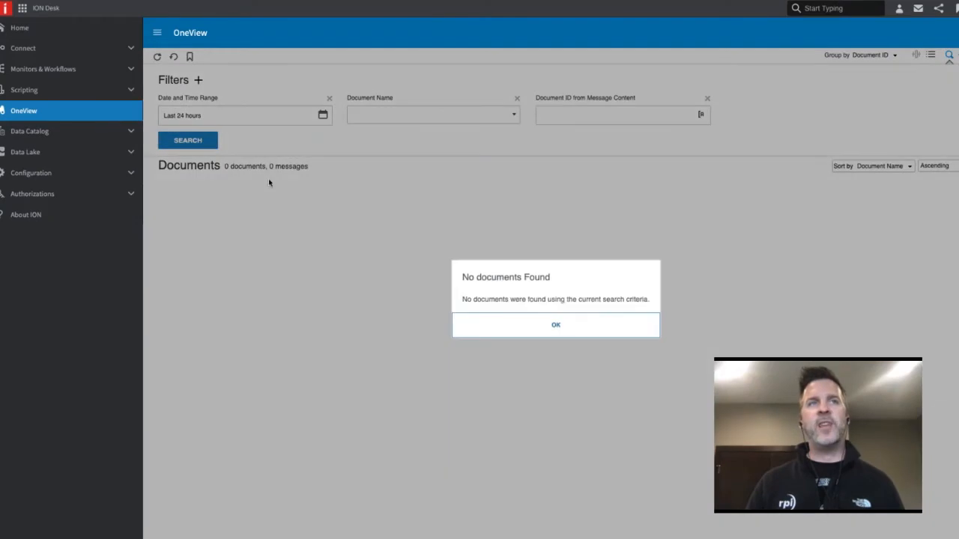
left_click(492, 330)
left_click(323, 115)
left_click(230, 183)
left_click(188, 140)
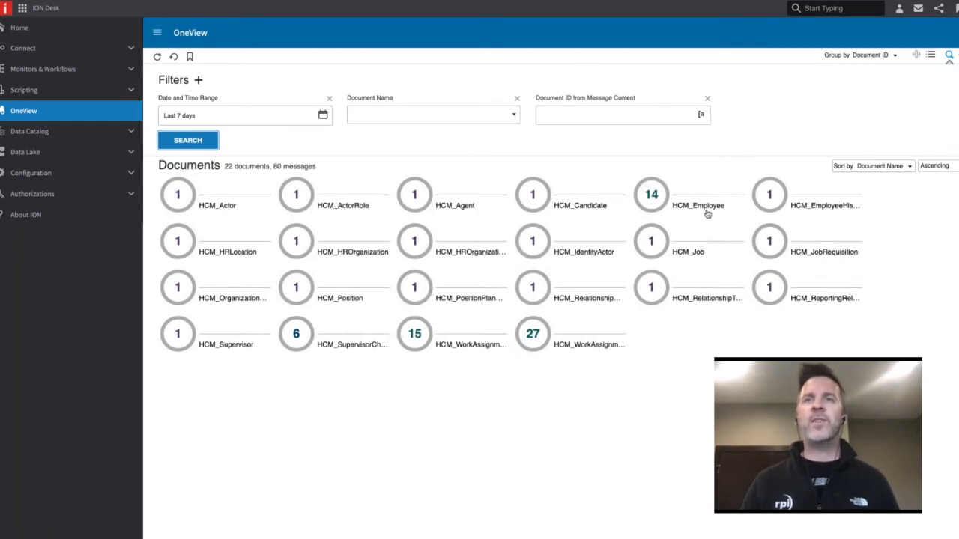
Open the HCM_Employee messages, examine the message content of the first one on its timeline, and close it
left_click(650, 196)
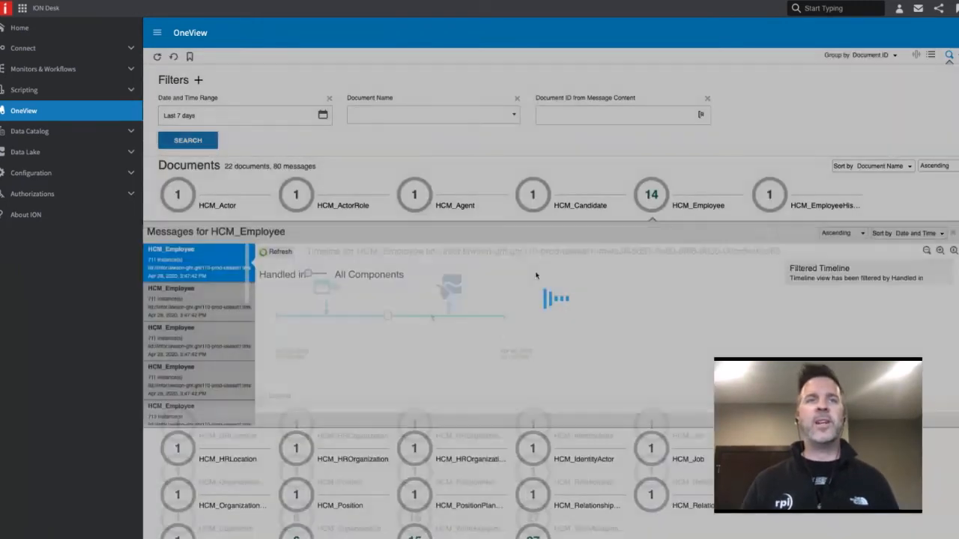
left_click(387, 317)
scroll(547, 276, "down", 20)
scroll(538, 277, "down", 20)
scroll(527, 261, "up", 18)
scroll(524, 258, "up", 20)
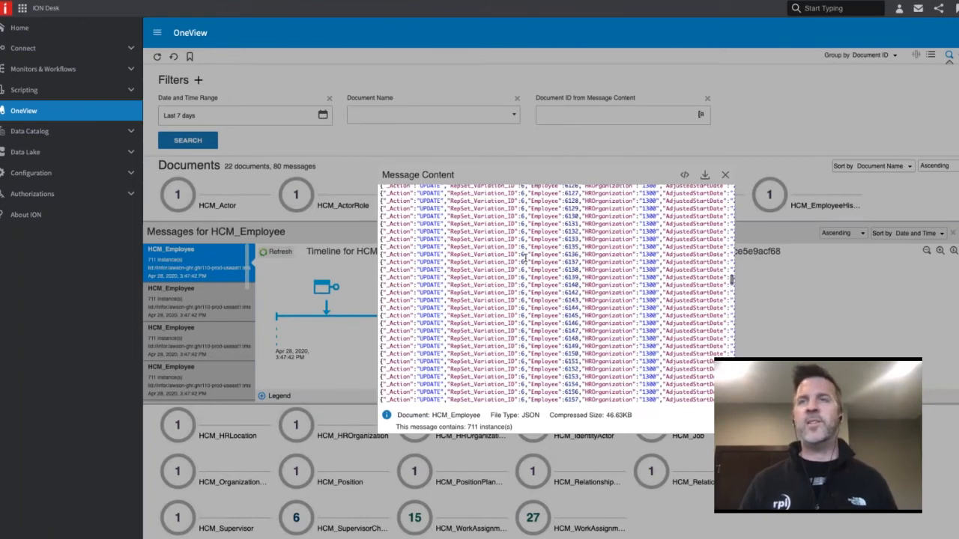
scroll(525, 258, "up", 4)
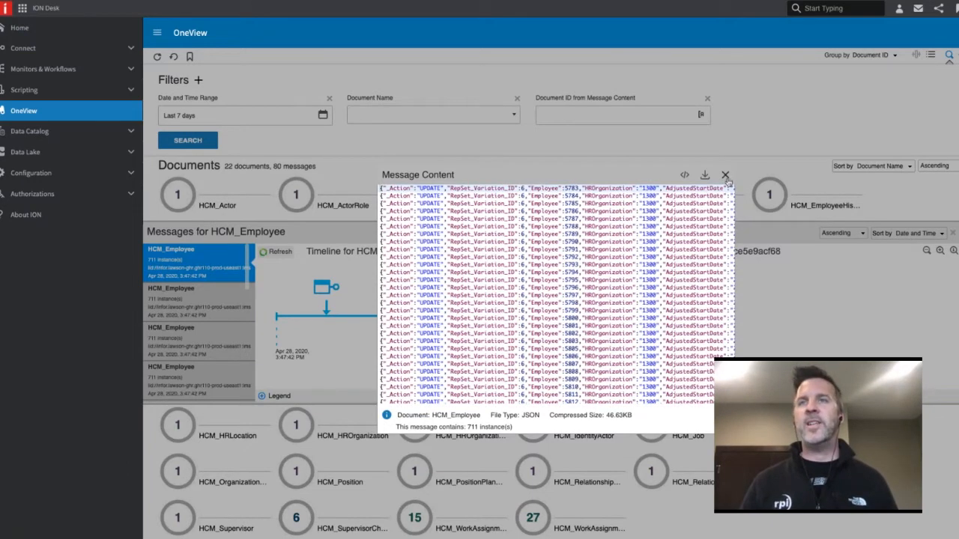
left_click(725, 176)
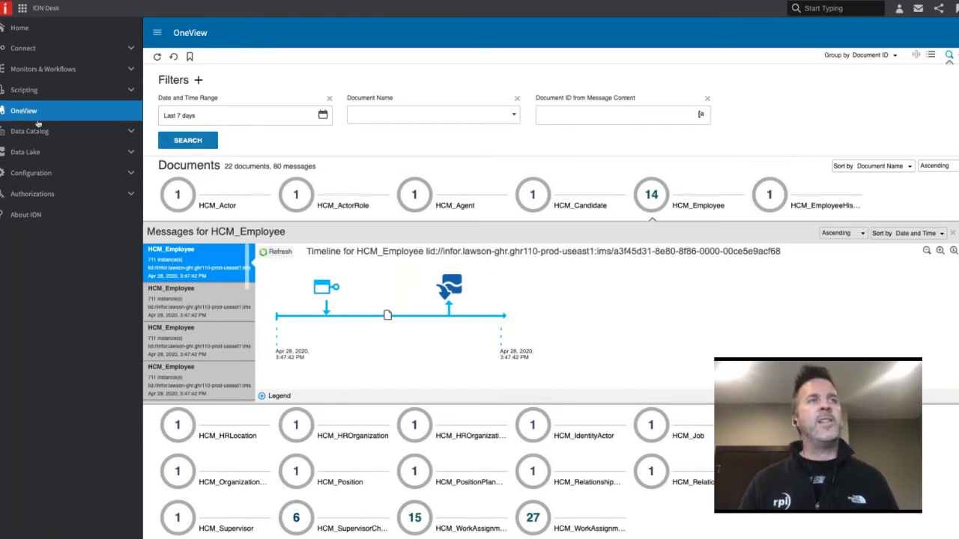
Review storage utilization and the top data objects in the Data Lake Overview, and open Compass
left_click(34, 152)
left_click(41, 174)
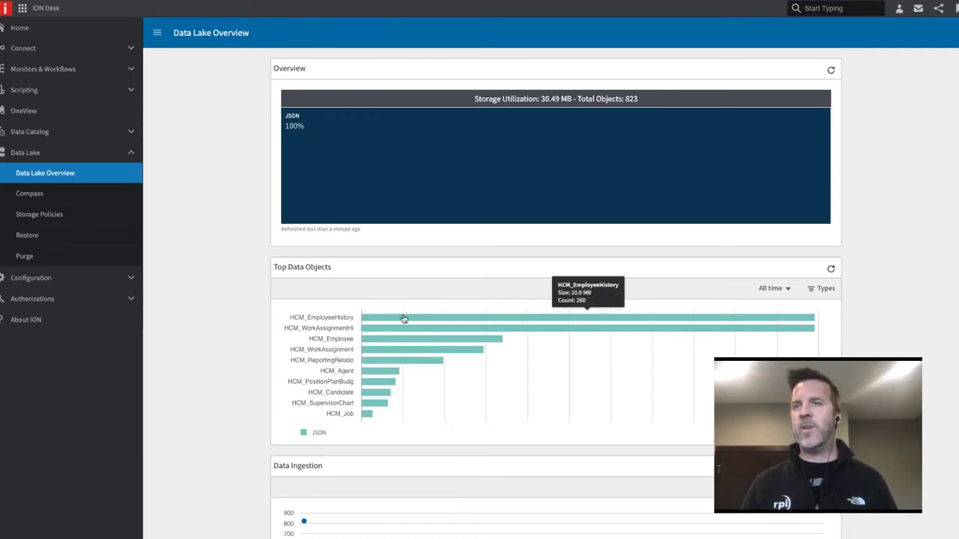
left_click(48, 197)
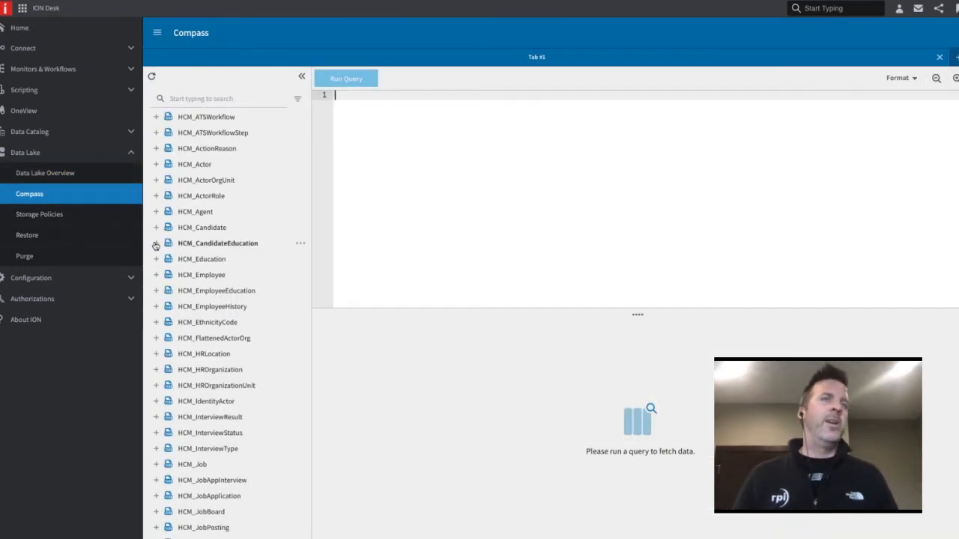
View the SQL SELECT variants that can be generated for HCM_Employee, without generating one
left_click(300, 278)
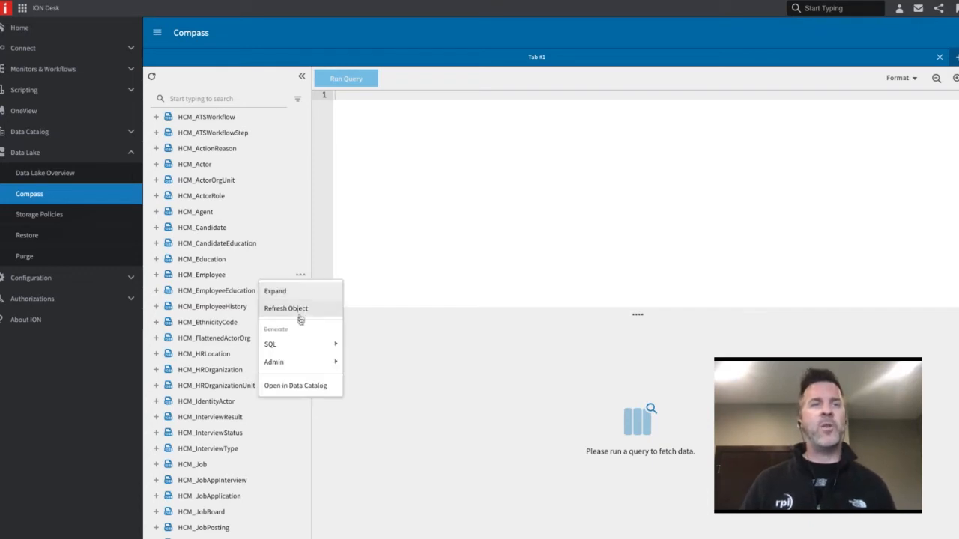
mouse_move(302, 344)
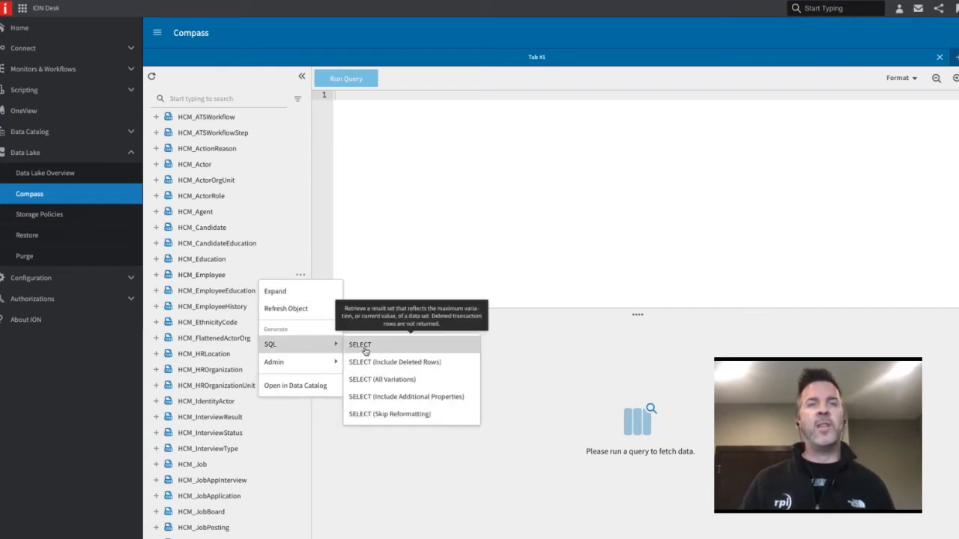
left_click(276, 258)
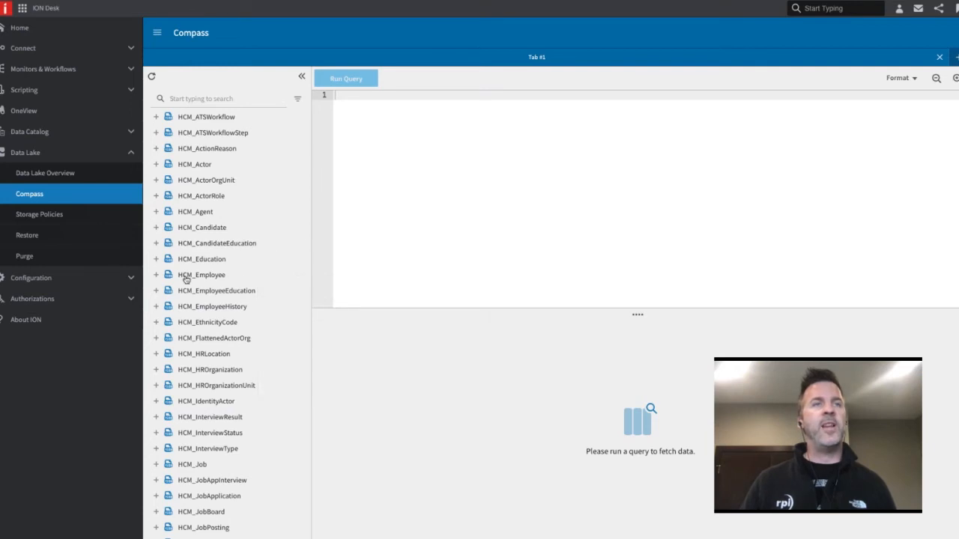
Expand the HCM_Employee object in Compass and examine its fields
left_click(156, 276)
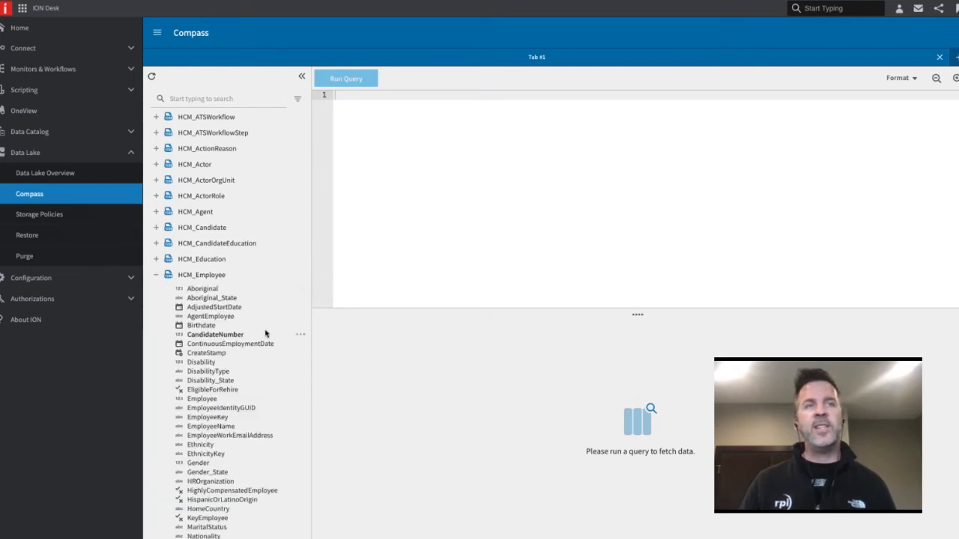
scroll(266, 330, "down", 3)
scroll(260, 326, "down", 5)
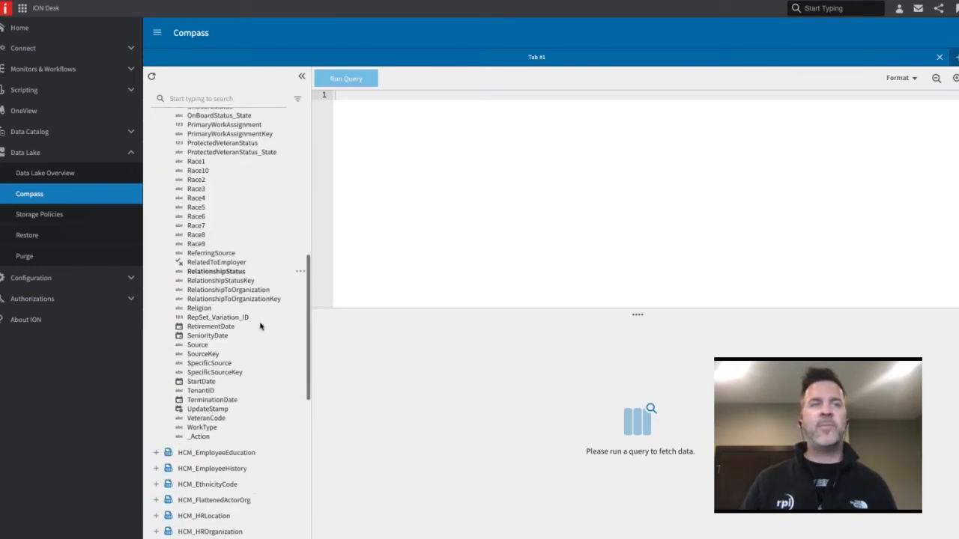
Generate the standard SQL SELECT statement for the HCM_Employee object and run the query
scroll(239, 308, "up", 5)
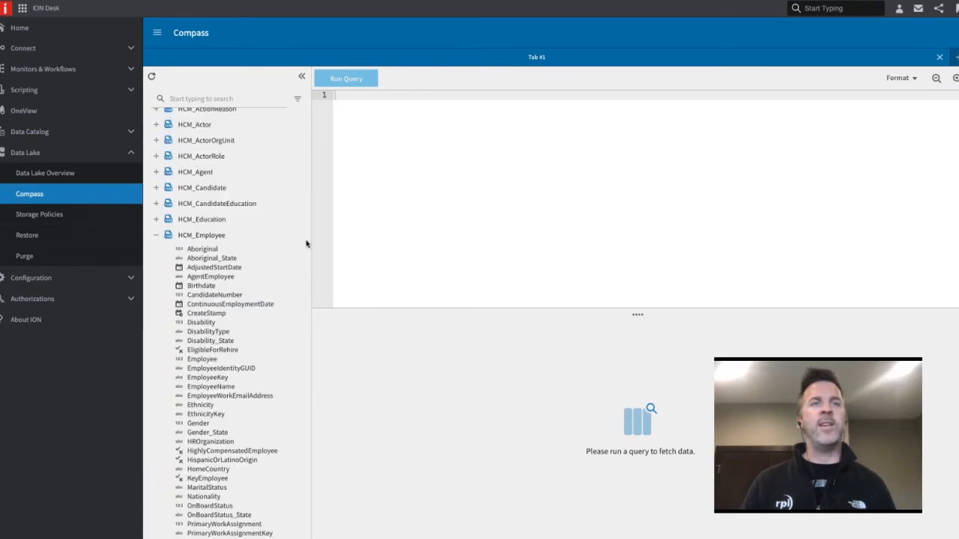
left_click(300, 237)
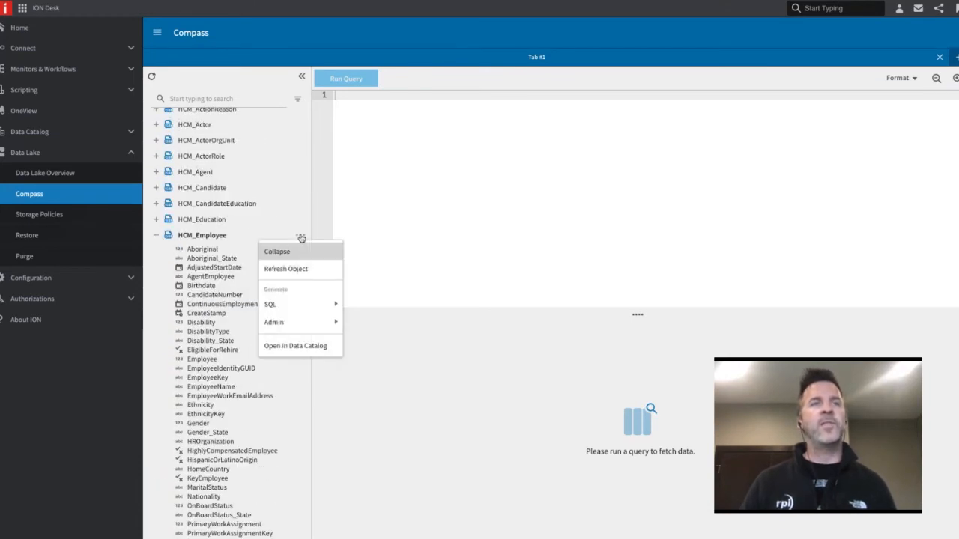
mouse_move(305, 304)
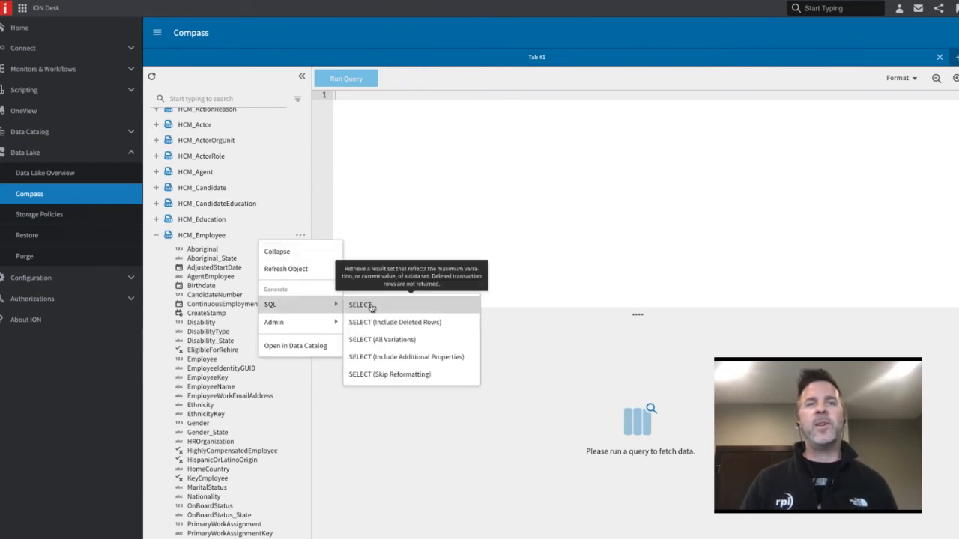
left_click(361, 305)
left_click(346, 79)
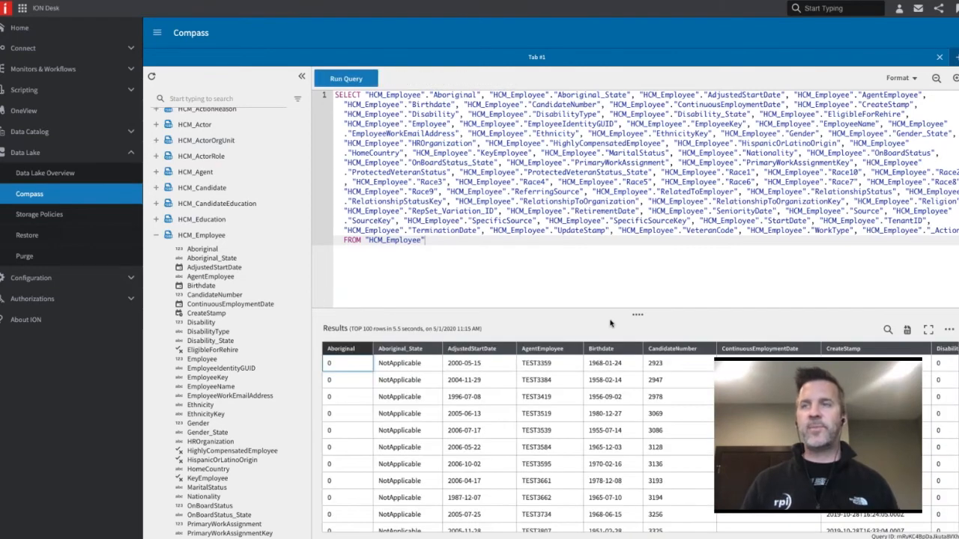
Examine the HCM_Employee query results across all columns through UpdateStamp and _Action, and collapse the HCM_Employee object
scroll(577, 380, "down", 3)
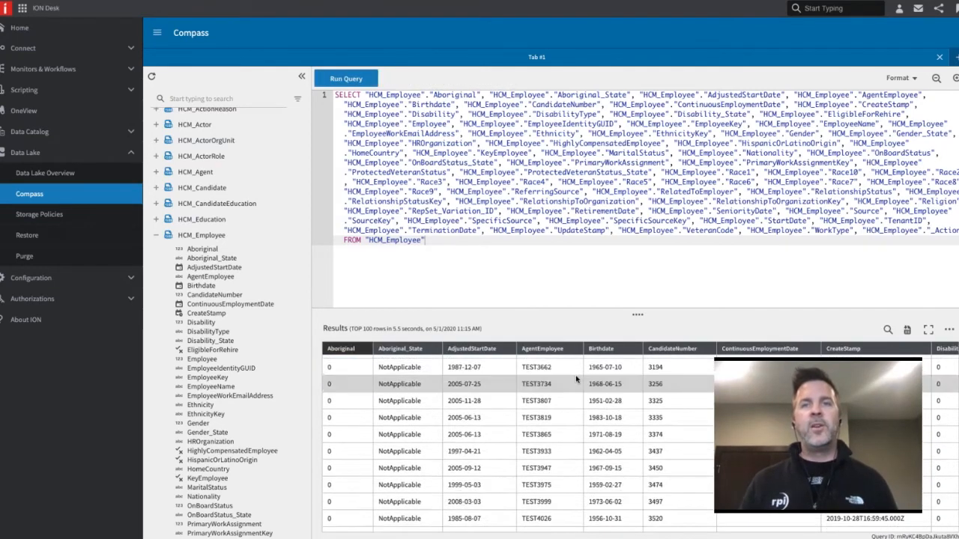
scroll(576, 378, "up", 3)
scroll(573, 376, "right", 10)
scroll(572, 376, "right", 10)
scroll(573, 376, "right", 8)
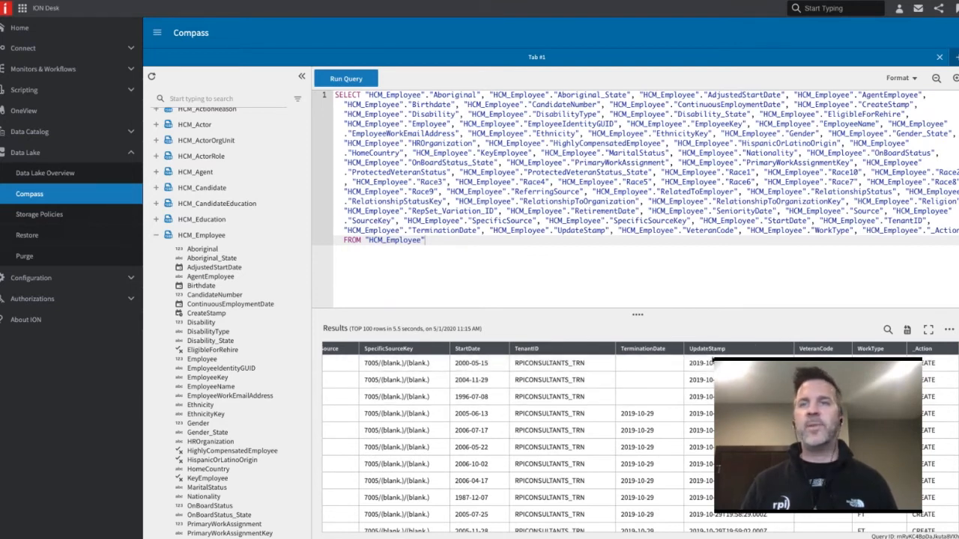
left_click_drag(767, 364, 687, 364)
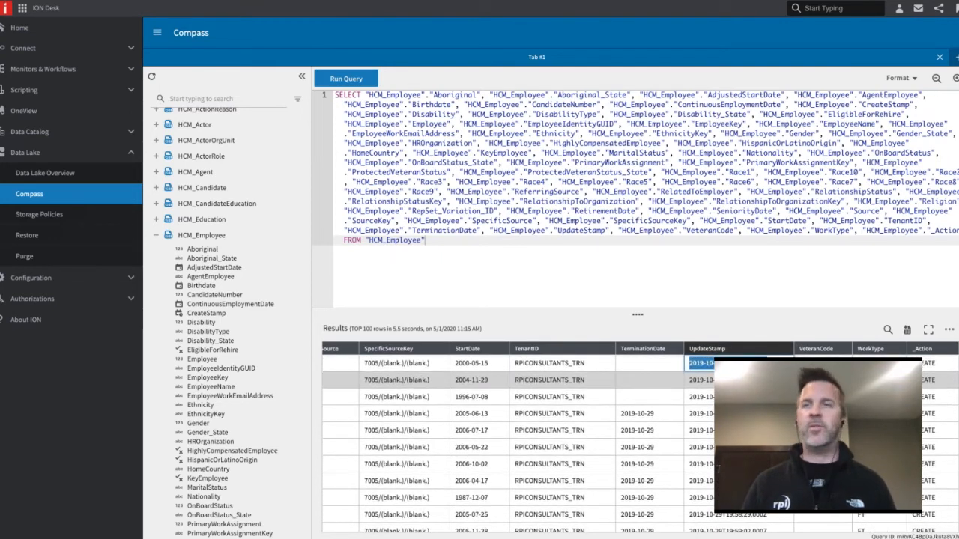
left_click(739, 380)
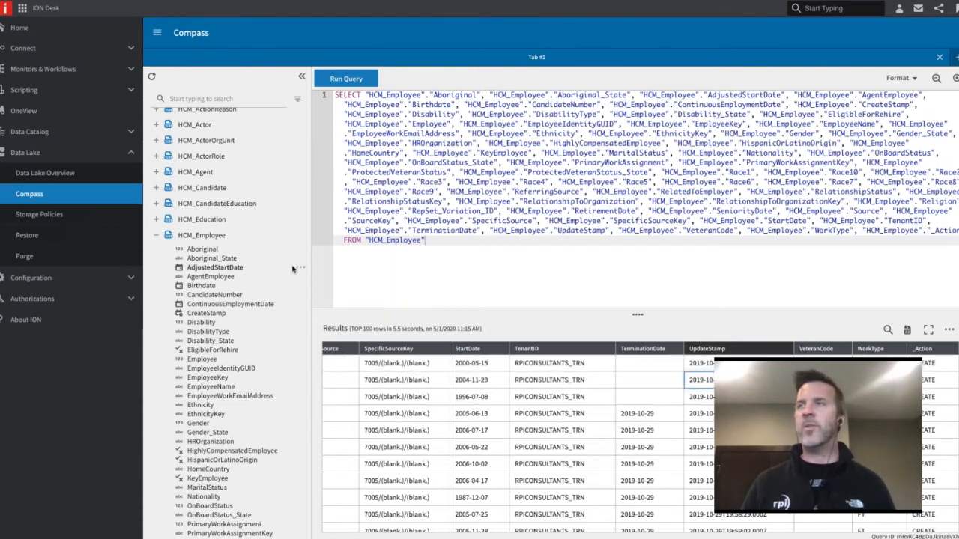
left_click(157, 237)
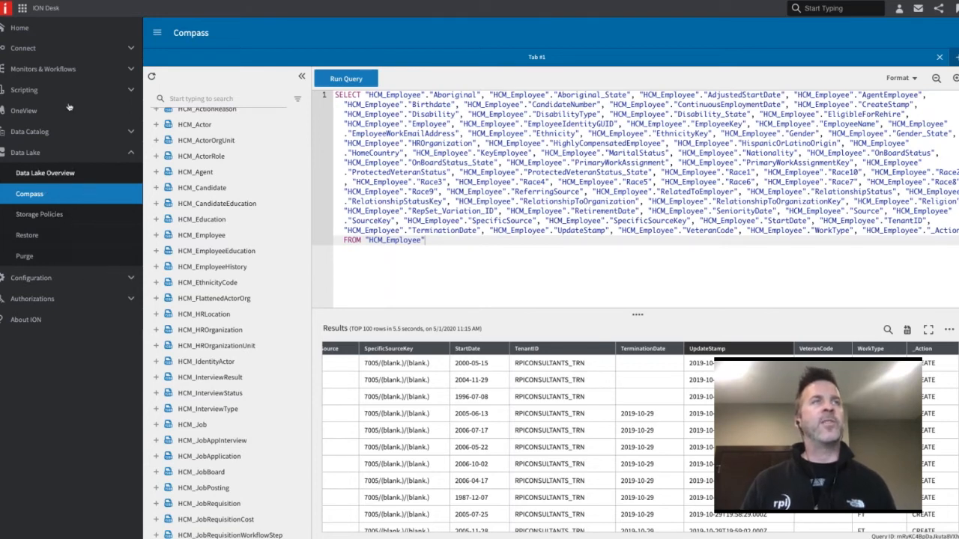
Switch to Birst and open its Admin area
left_click(22, 9)
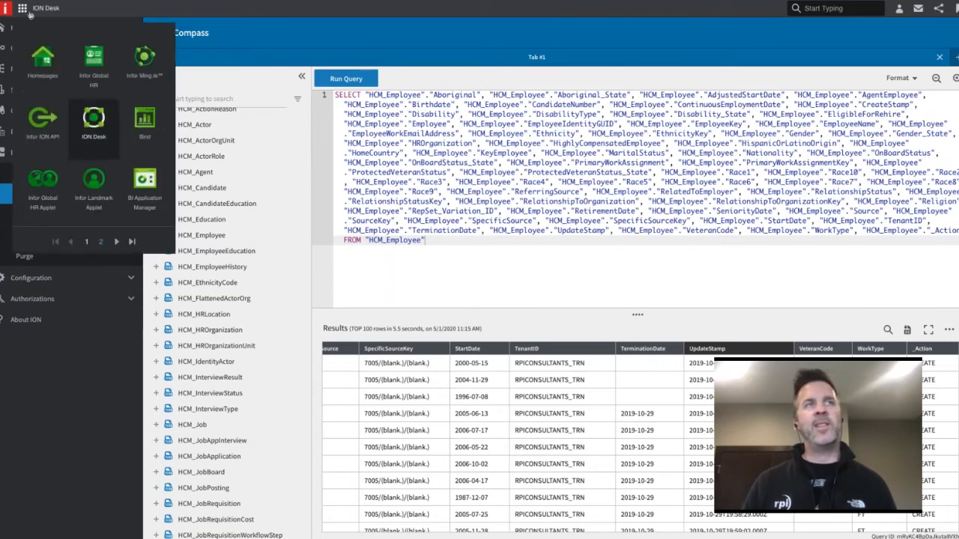
left_click(142, 120)
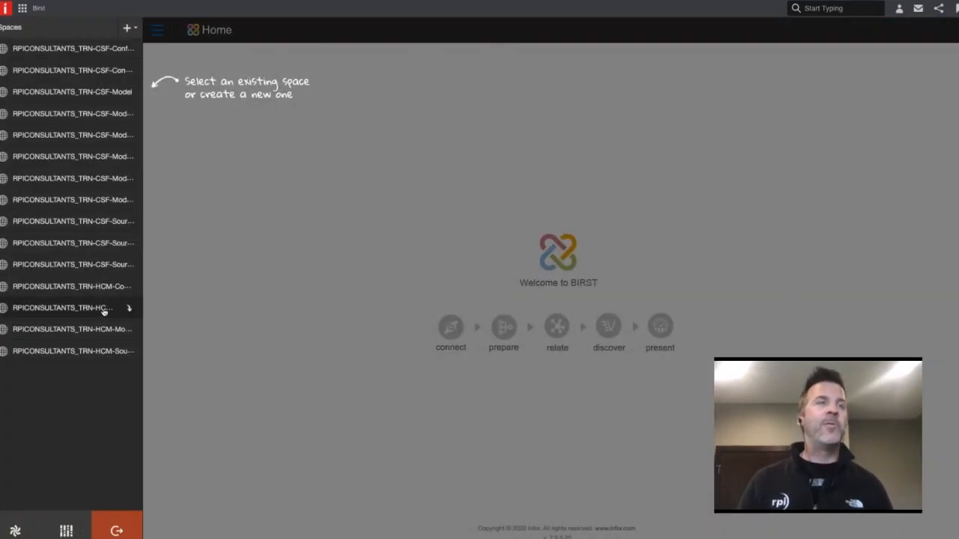
left_click(73, 533)
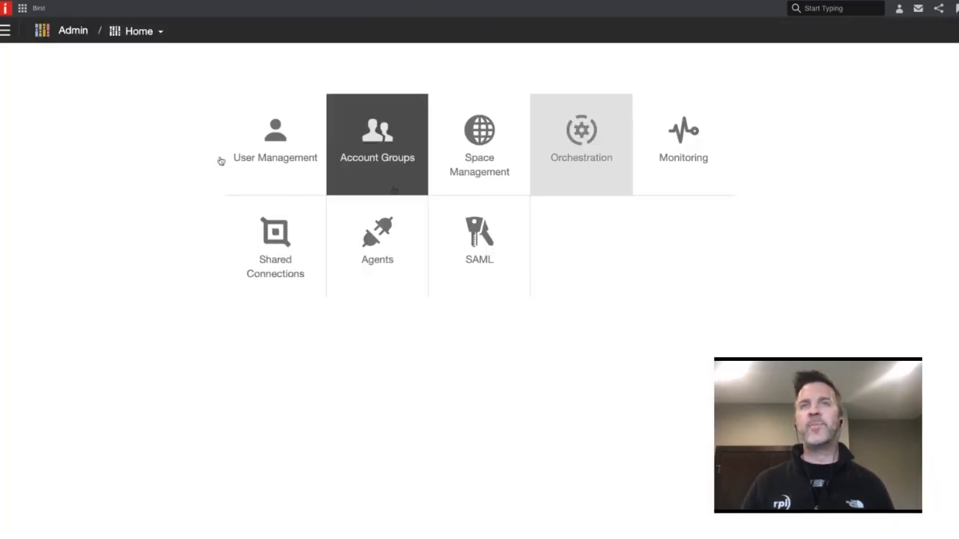
left_click(5, 31)
left_click(23, 8)
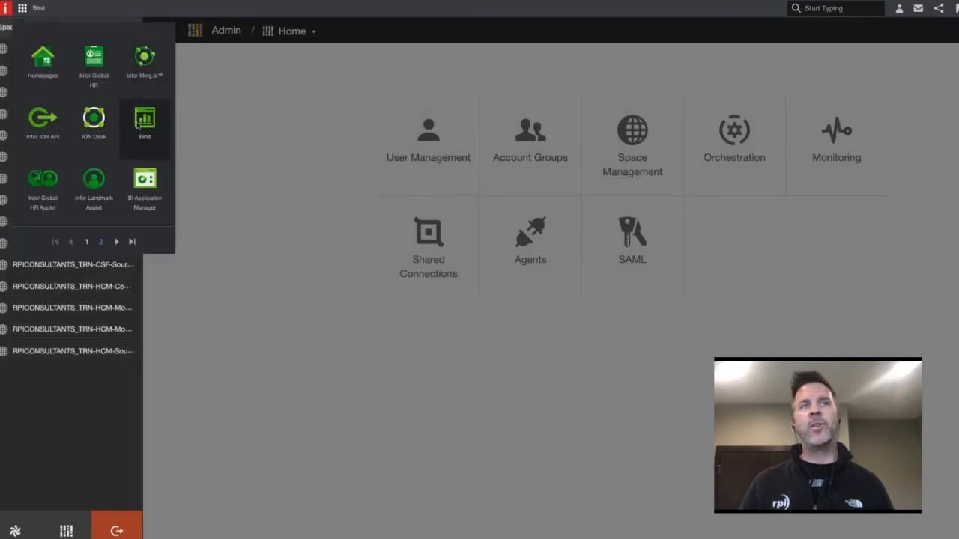
left_click(209, 132)
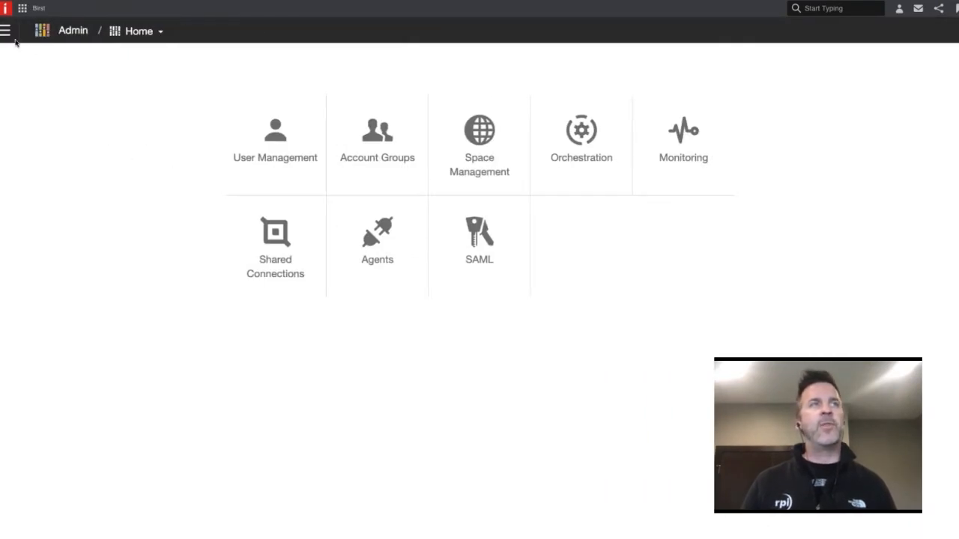
left_click(6, 31)
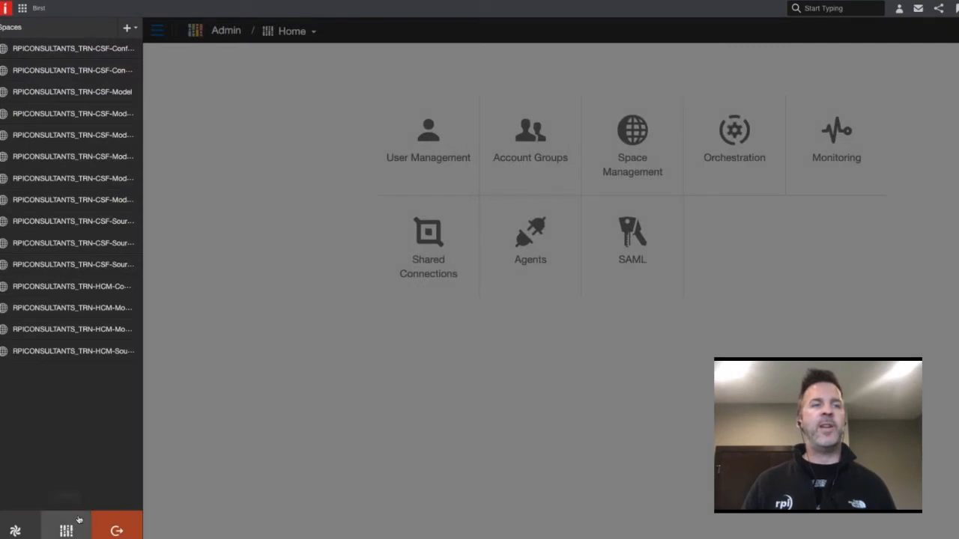
left_click(251, 421)
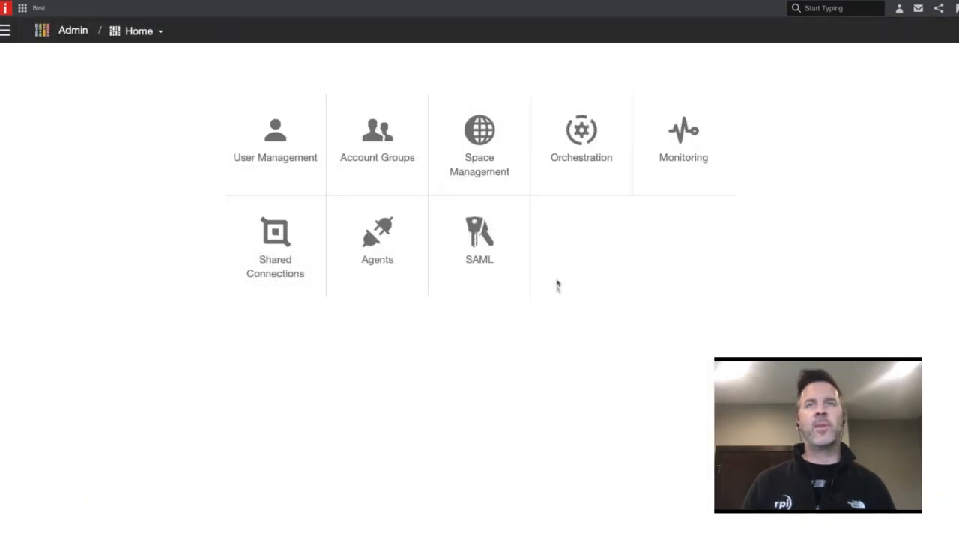
Open Orchestration and clone the HCM 11.0.5.1 Extract and Process workflow
left_click(584, 142)
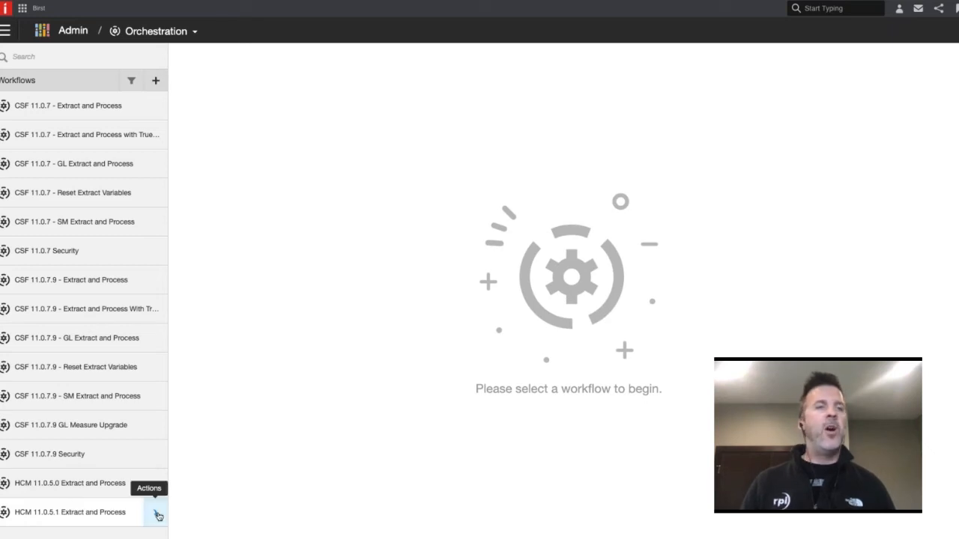
left_click(157, 515)
scroll(151, 535, "down", 2)
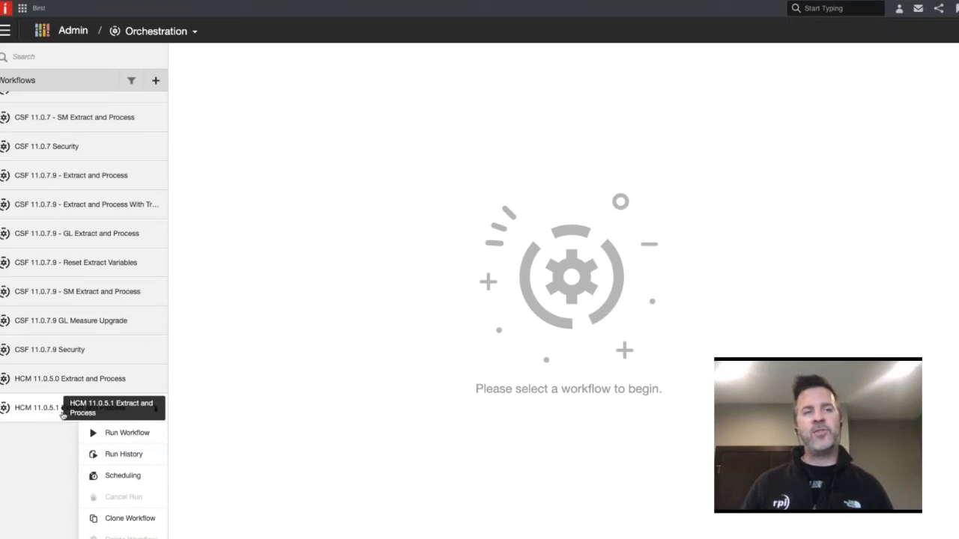
left_click(125, 519)
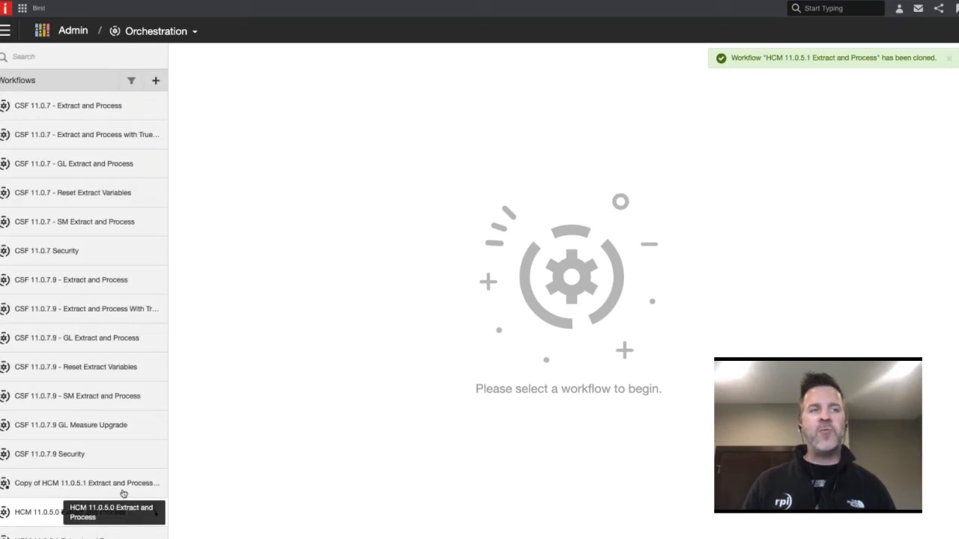
scroll(109, 511, "down", 1)
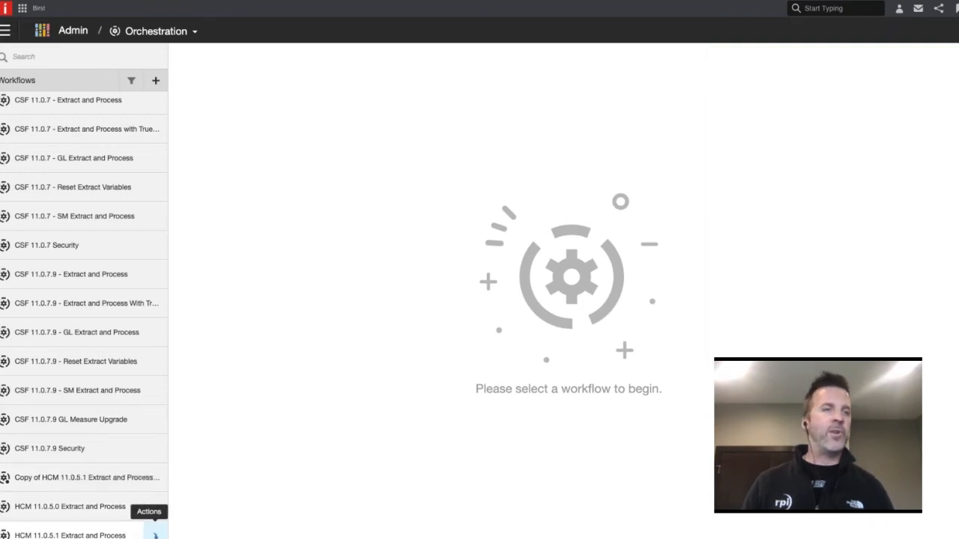
left_click(155, 535)
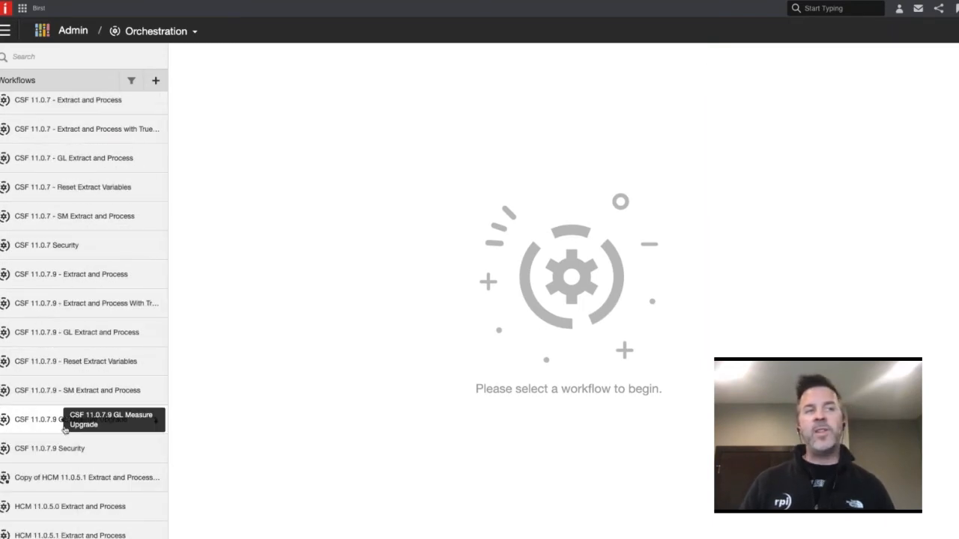
left_click(155, 535)
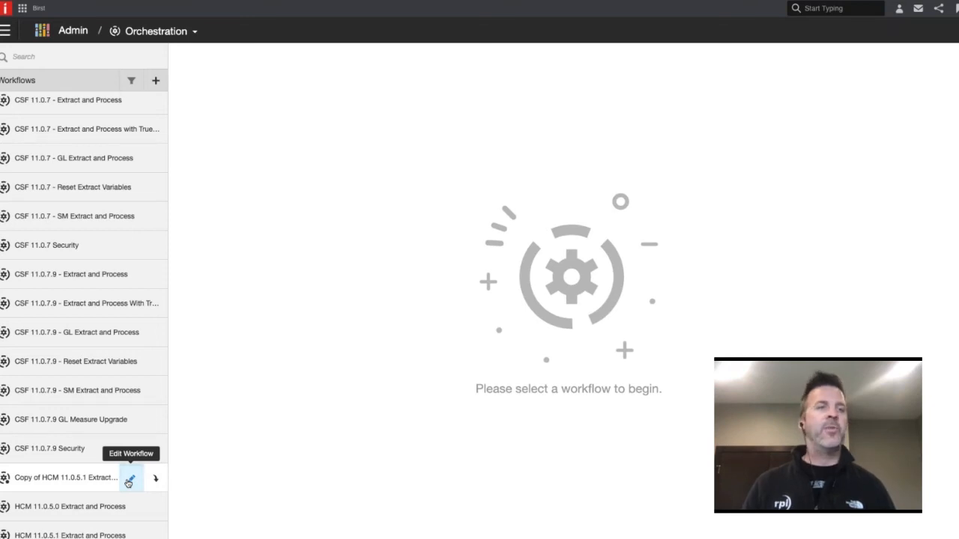
Open the copy of the HCM 11.0.5.1 Extract and Process workflow for editing and review its extract and publish steps
left_click(129, 480)
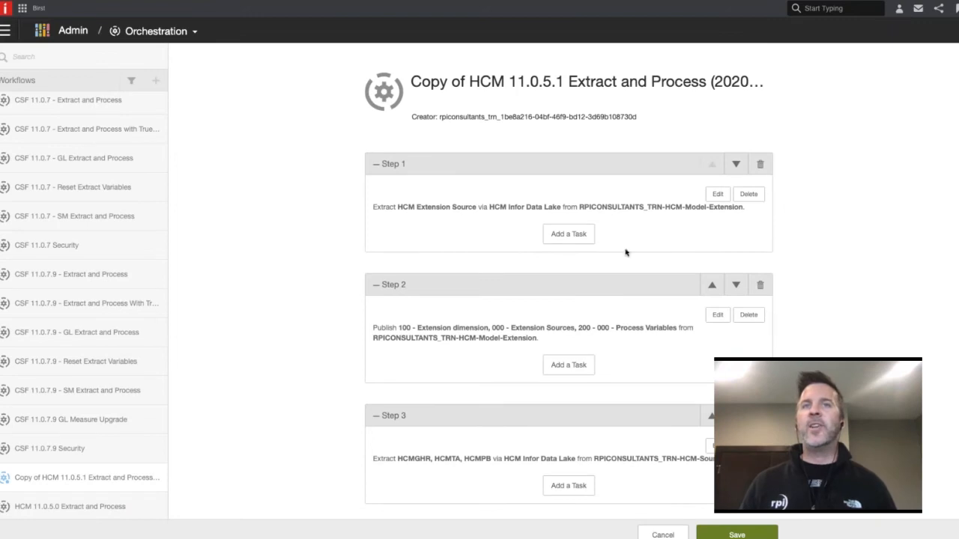
scroll(574, 261, "down", 3)
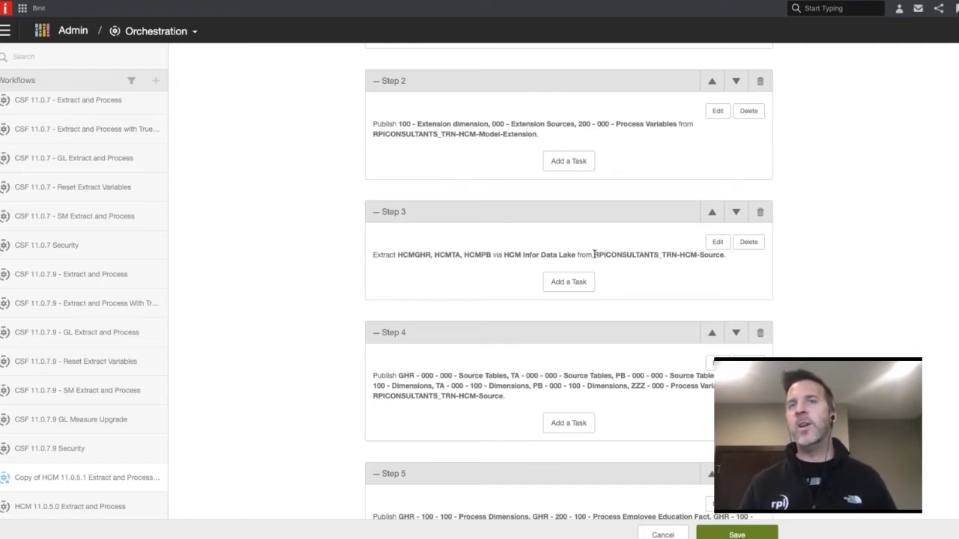
left_click_drag(594, 255, 727, 260)
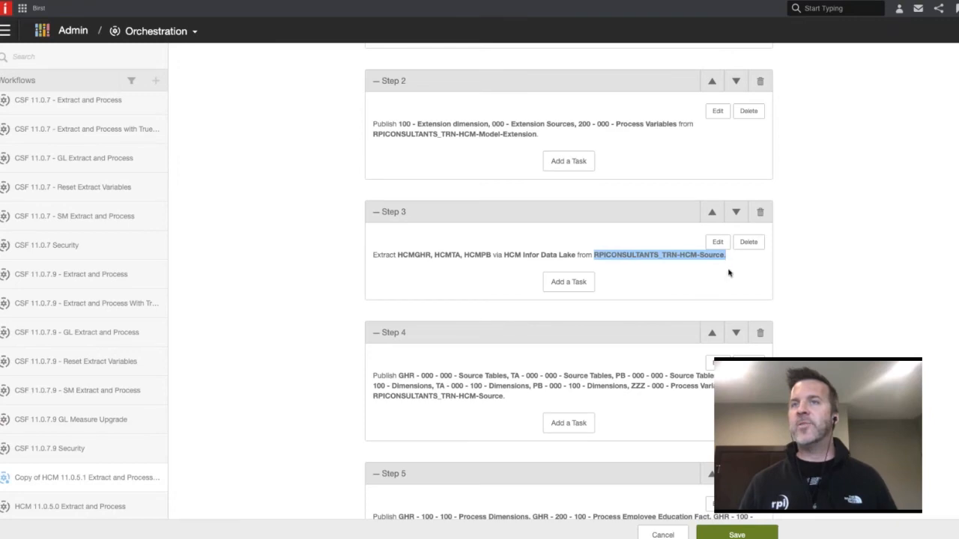
scroll(660, 272, "down", 5)
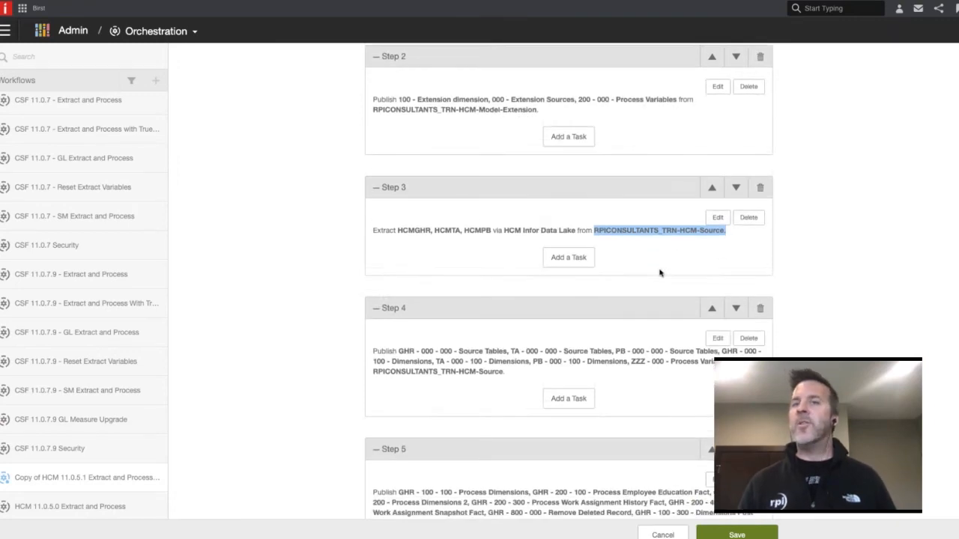
scroll(657, 275, "down", 3)
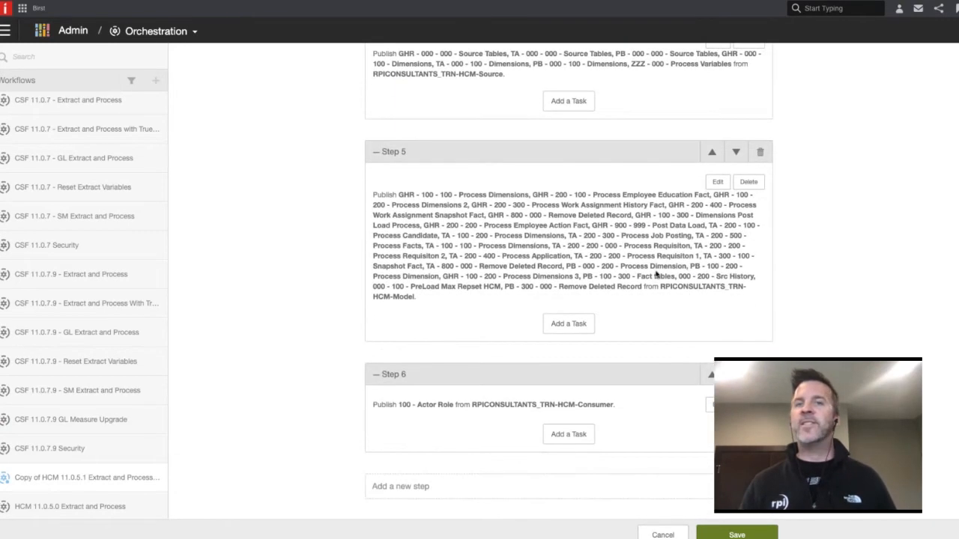
scroll(548, 283, "up", 8)
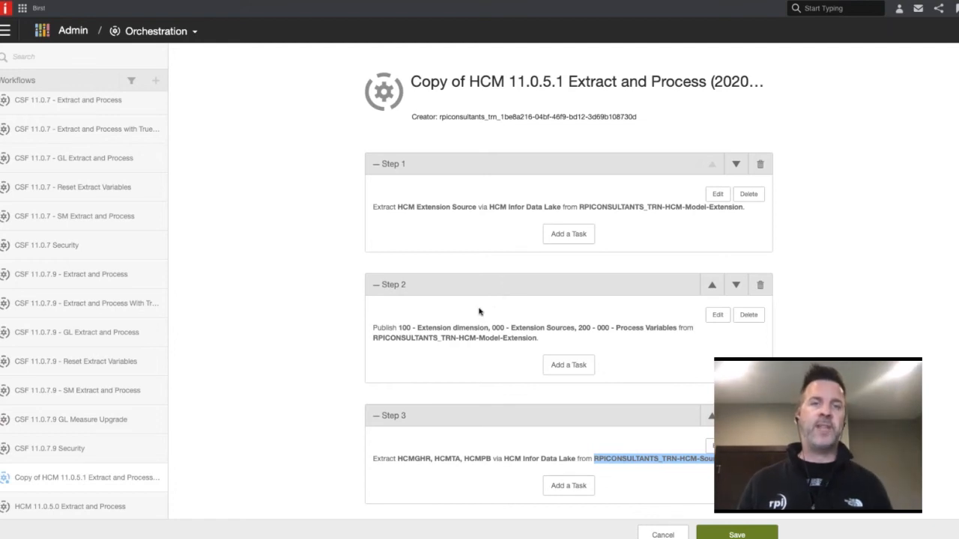
Collapse Steps 1 through 6 of the copied HCM workflow and save it
left_click(377, 287)
left_click(376, 165)
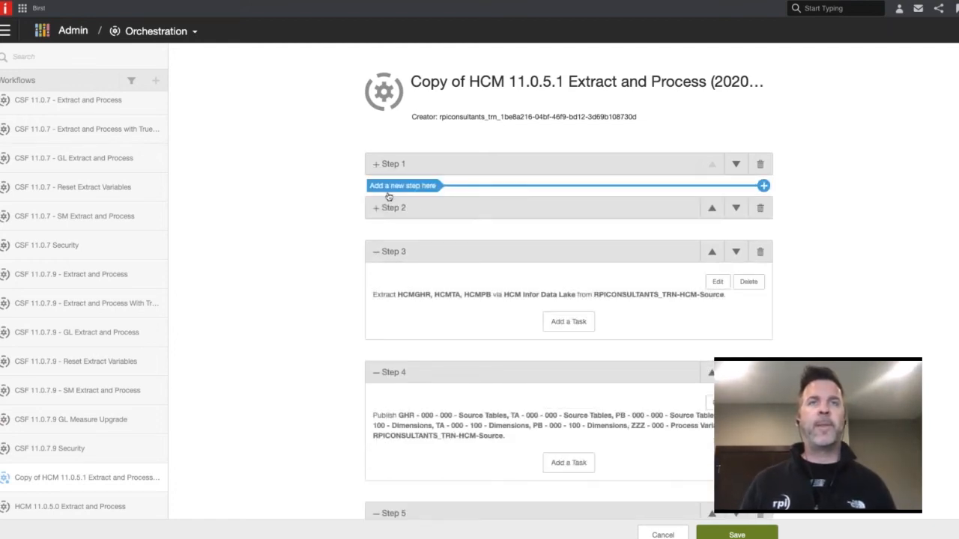
left_click(375, 255)
left_click(375, 297)
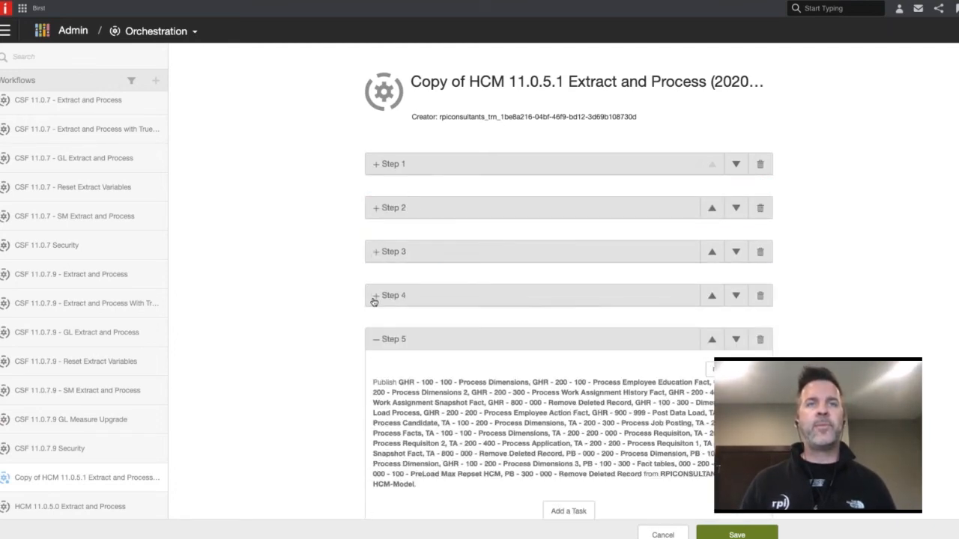
left_click(378, 340)
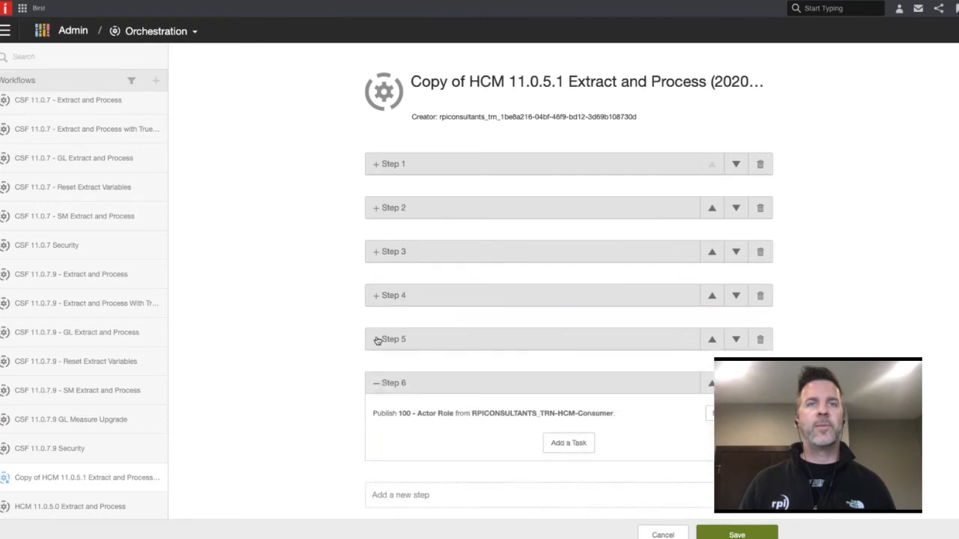
left_click(373, 388)
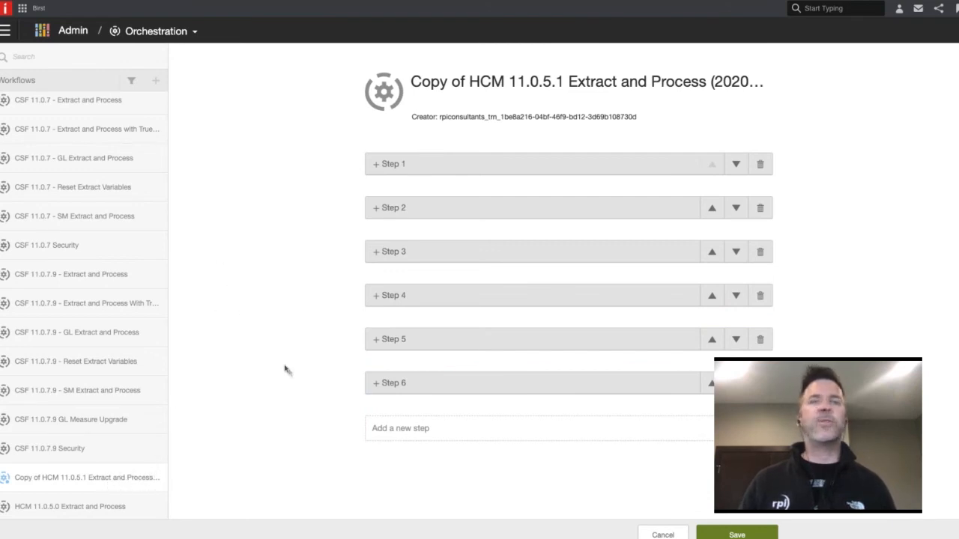
left_click(733, 533)
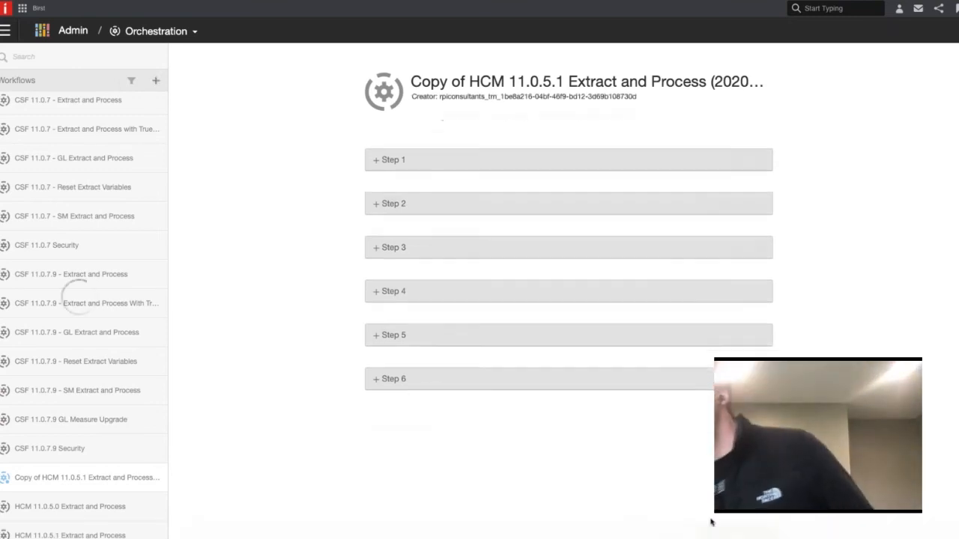
View the run, history and scheduling actions available for the copied HCM workflow without choosing one
left_click(158, 480)
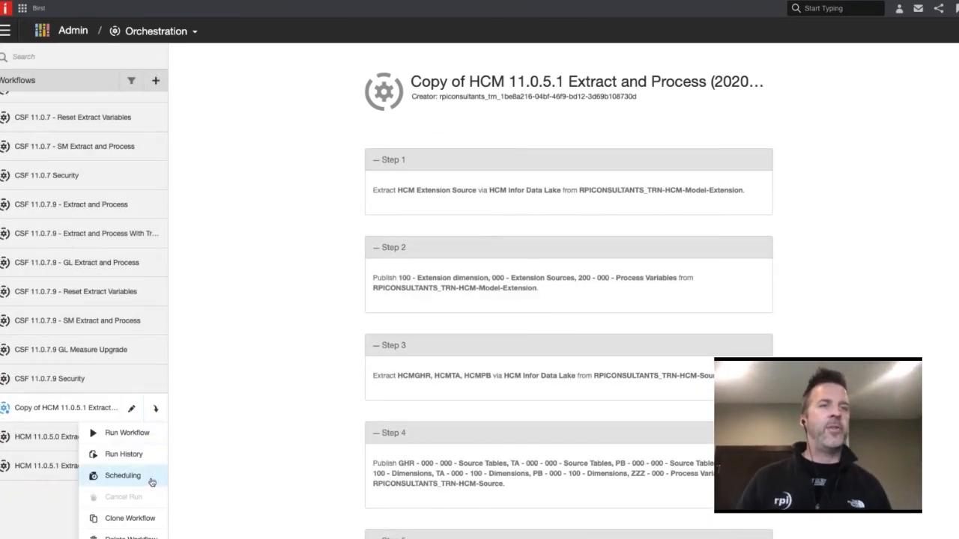
left_click(155, 408)
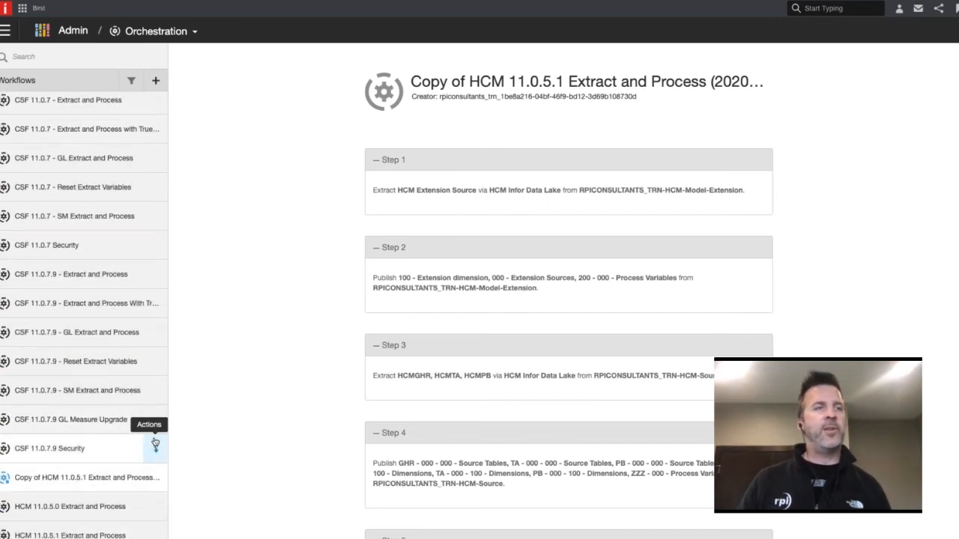
Open the schedules of the copied HCM 11.0.5.1 workflow and add a daily 12:00 AM PST schedule without saving it
left_click(156, 477)
left_click(153, 474)
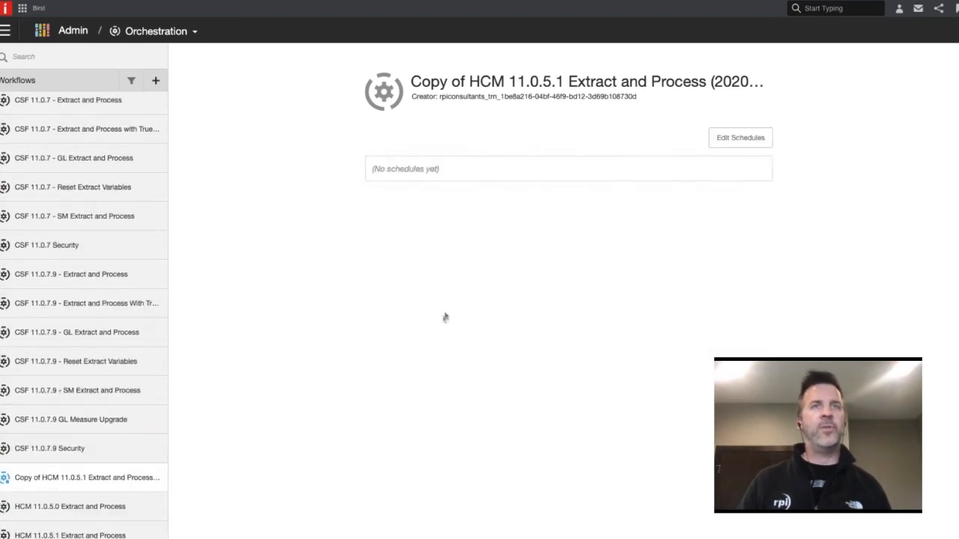
left_click(718, 142)
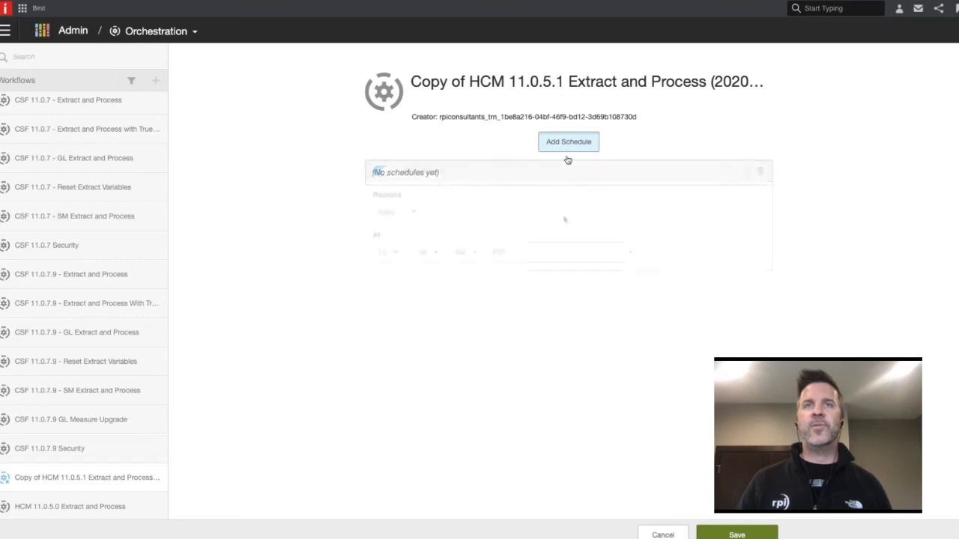
left_click(568, 150)
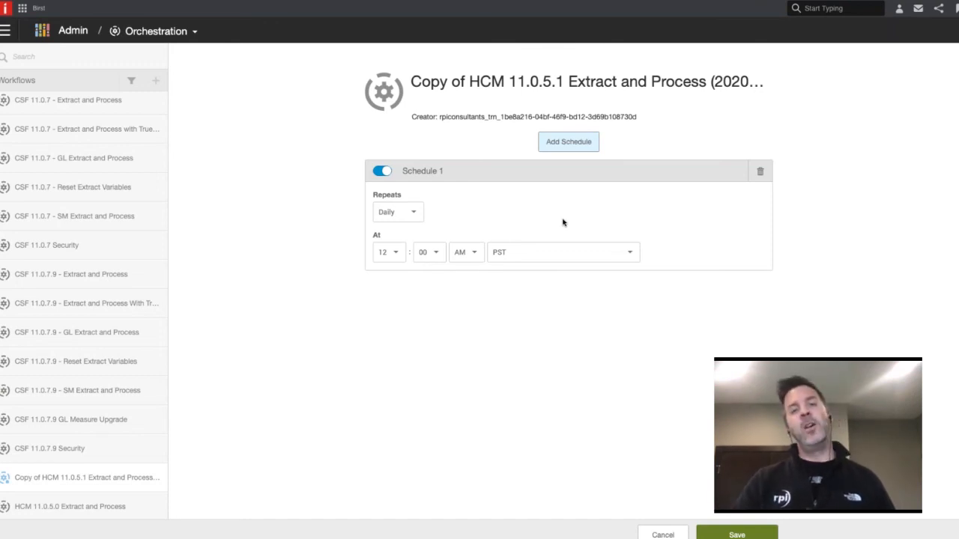
left_click(496, 352)
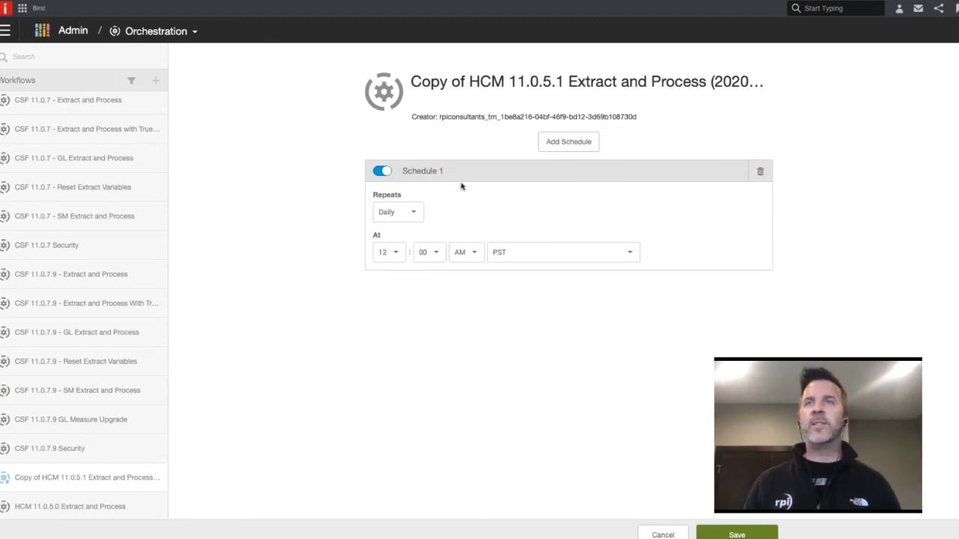
double_click(273, 239)
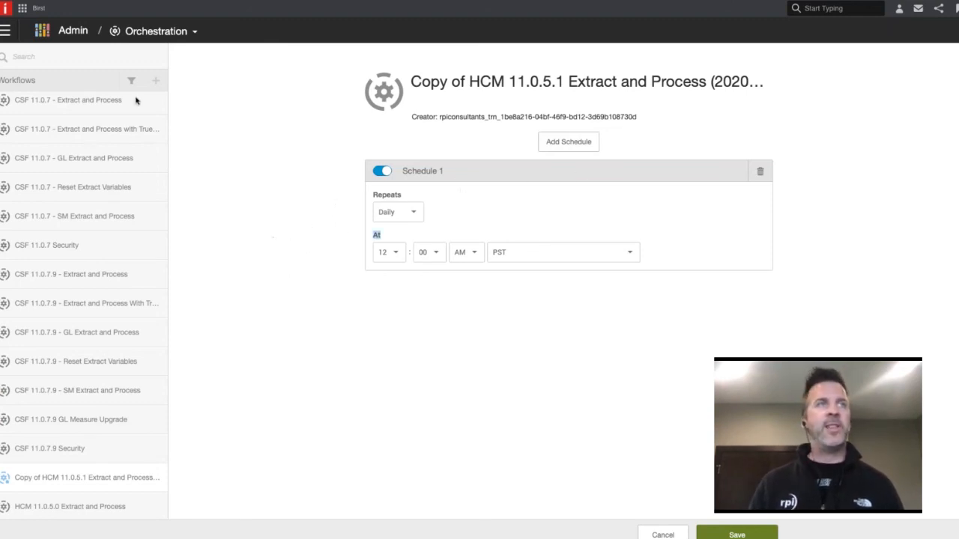
Switch to the RPICONSULTANTS_TRN-HCM-Consumer space
left_click(4, 33)
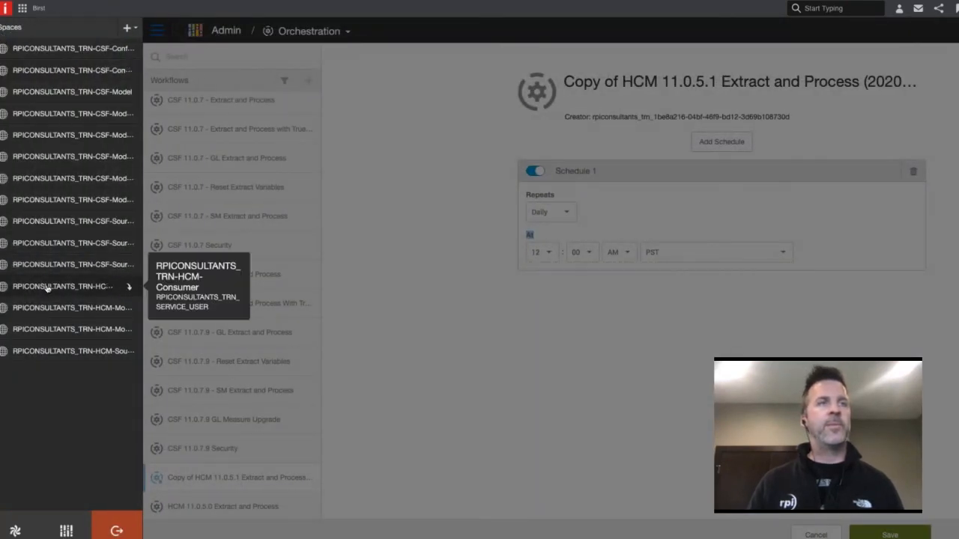
left_click(47, 287)
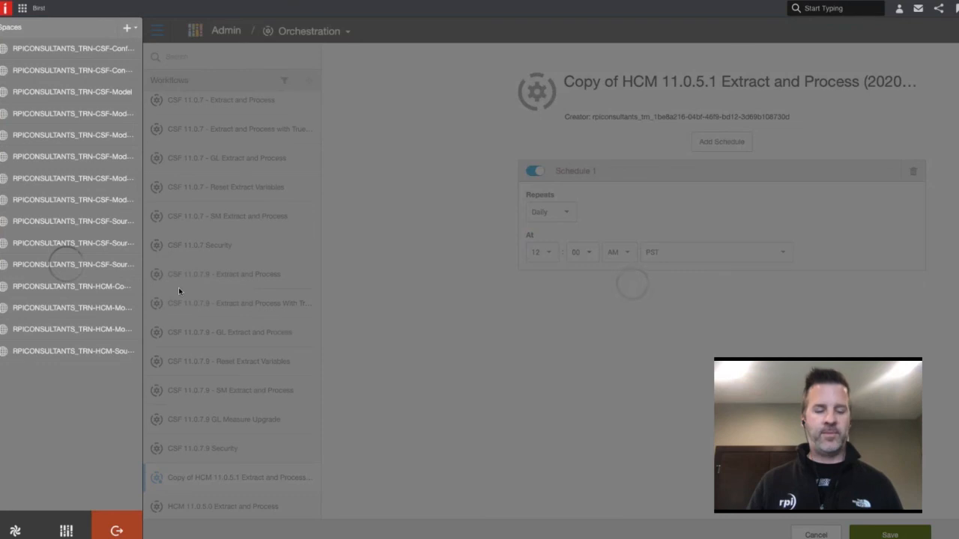